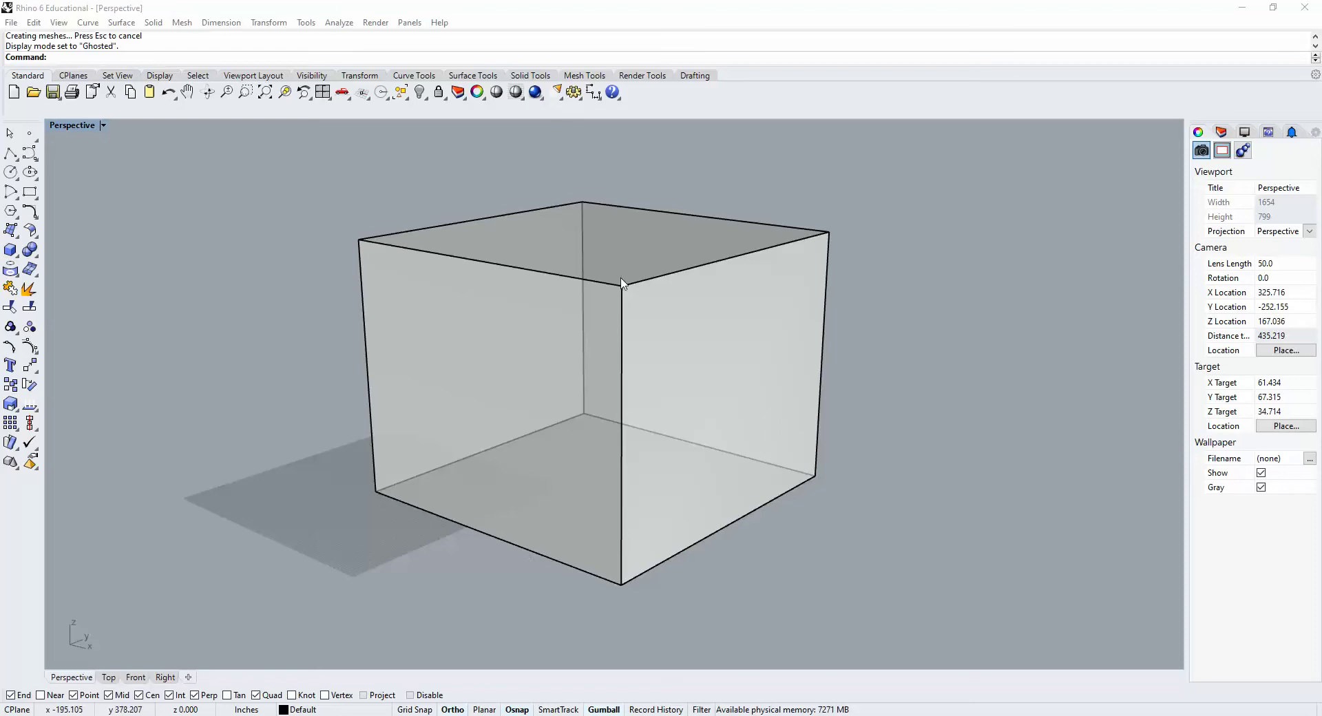
# - Offset the whole box inward by 6 inches with OffsetSrf, flipping all directions and keeping the Solid option on
pyautogui.moveTo(668, 404); pyautogui.dragTo(675, 379, button='right')
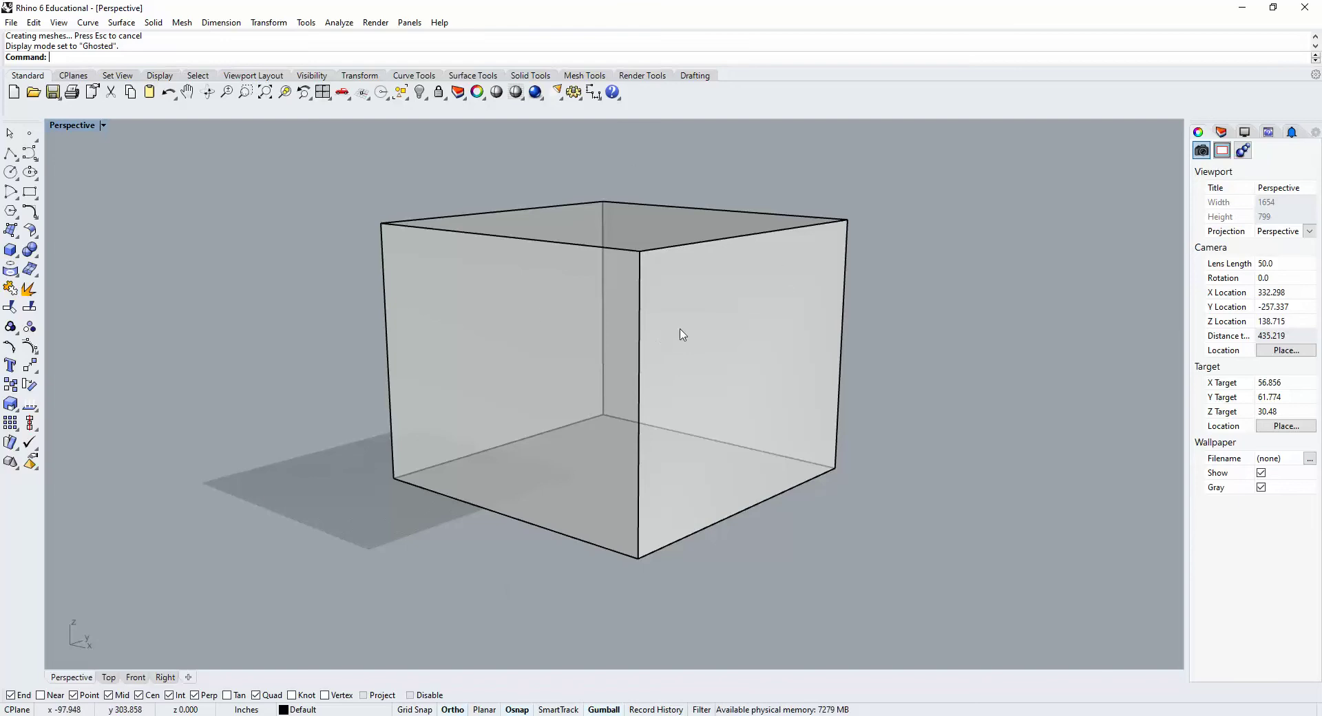
pyautogui.click(702, 316)
pyautogui.click(875, 339)
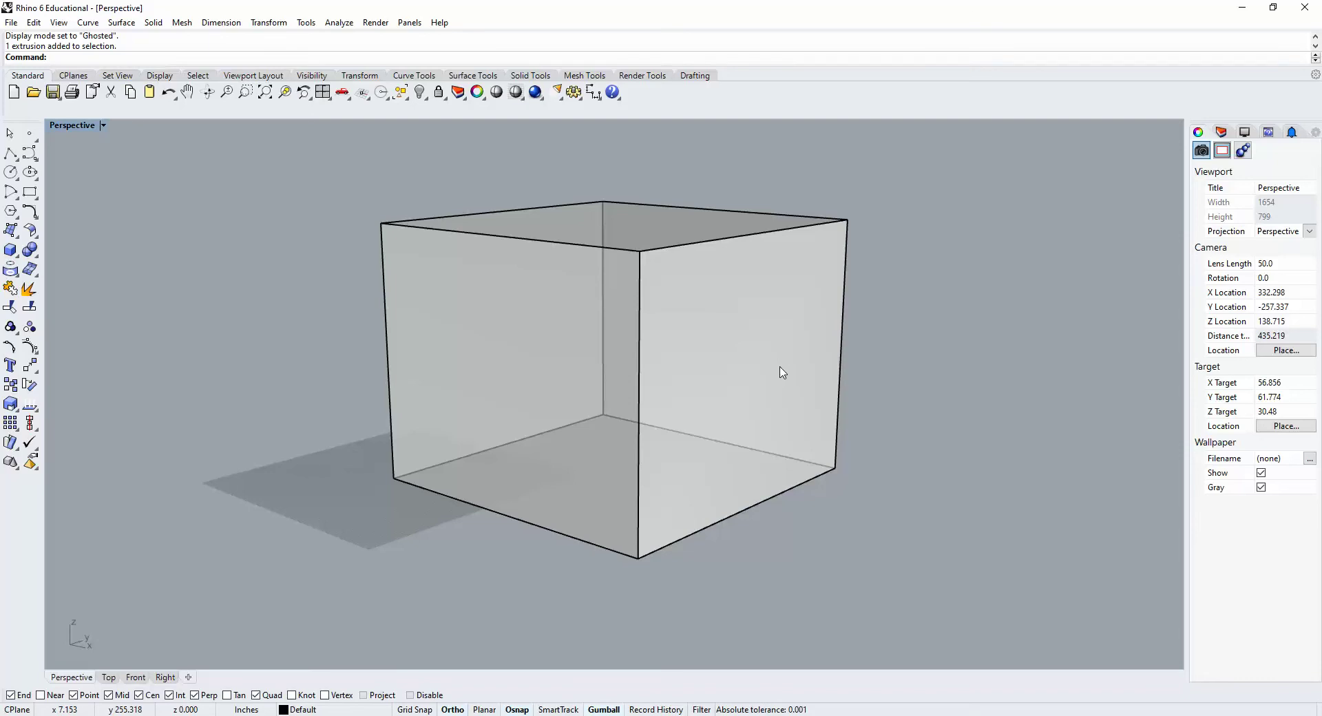
pyautogui.press('Return')
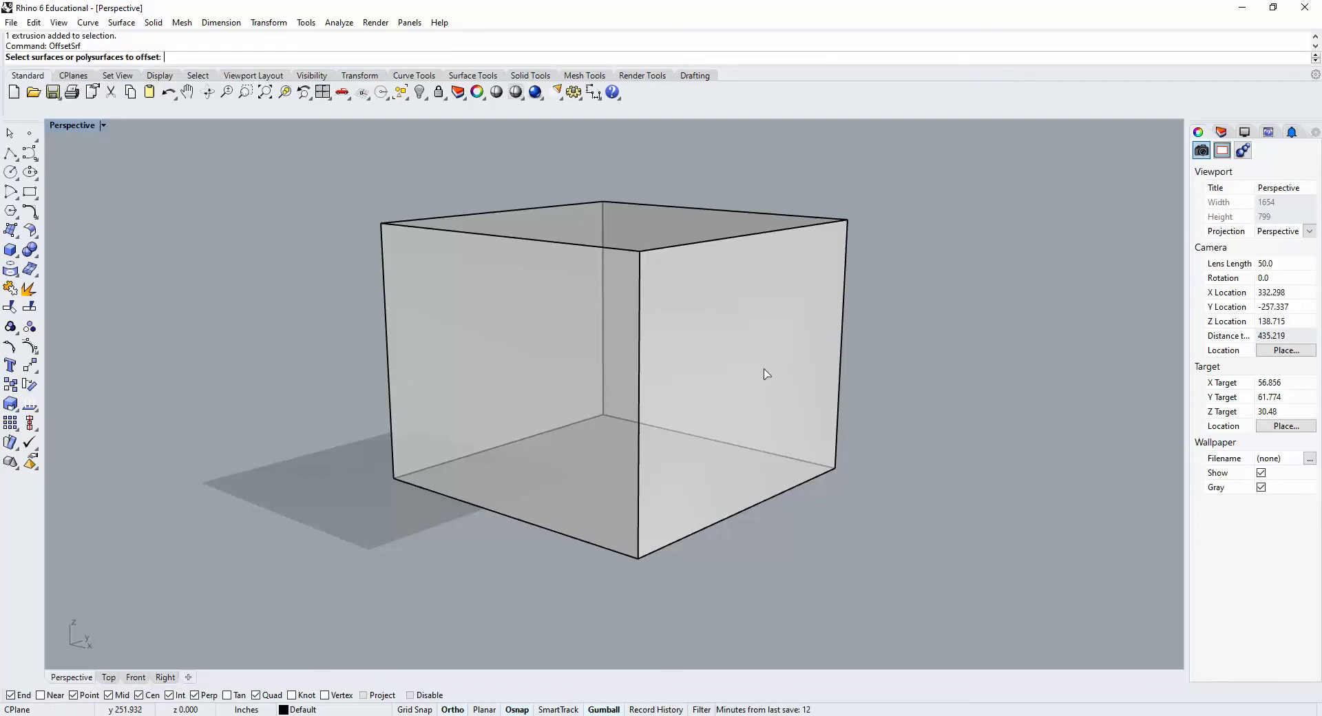
pyautogui.click(551, 319)
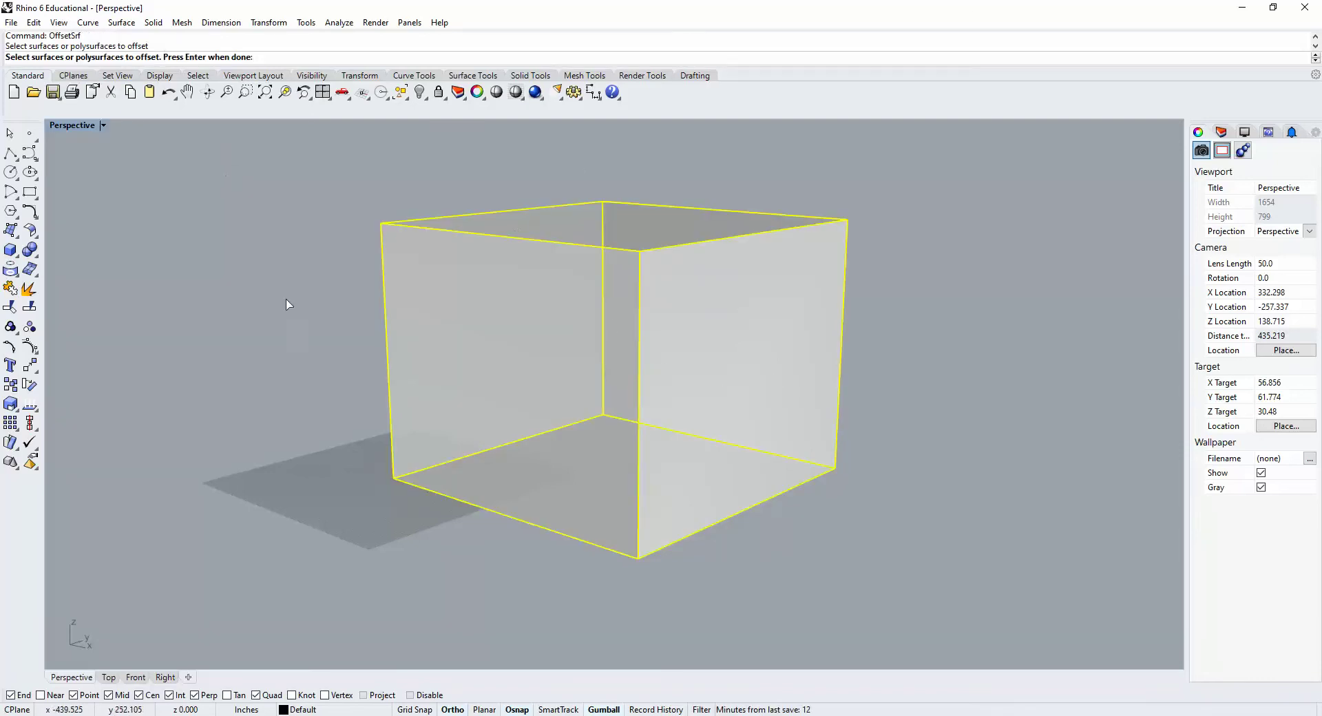
pyautogui.press('Return')
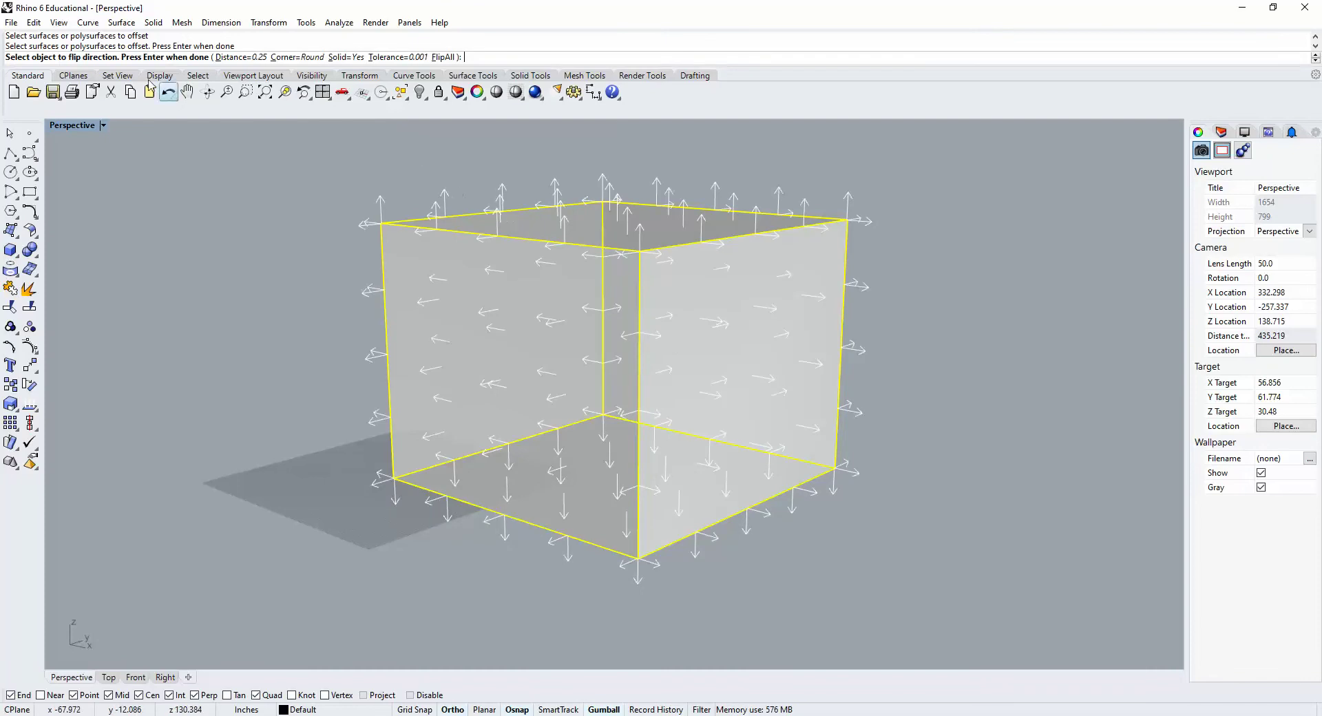
pyautogui.click(239, 57)
pyautogui.write('6')
pyautogui.press('Return')
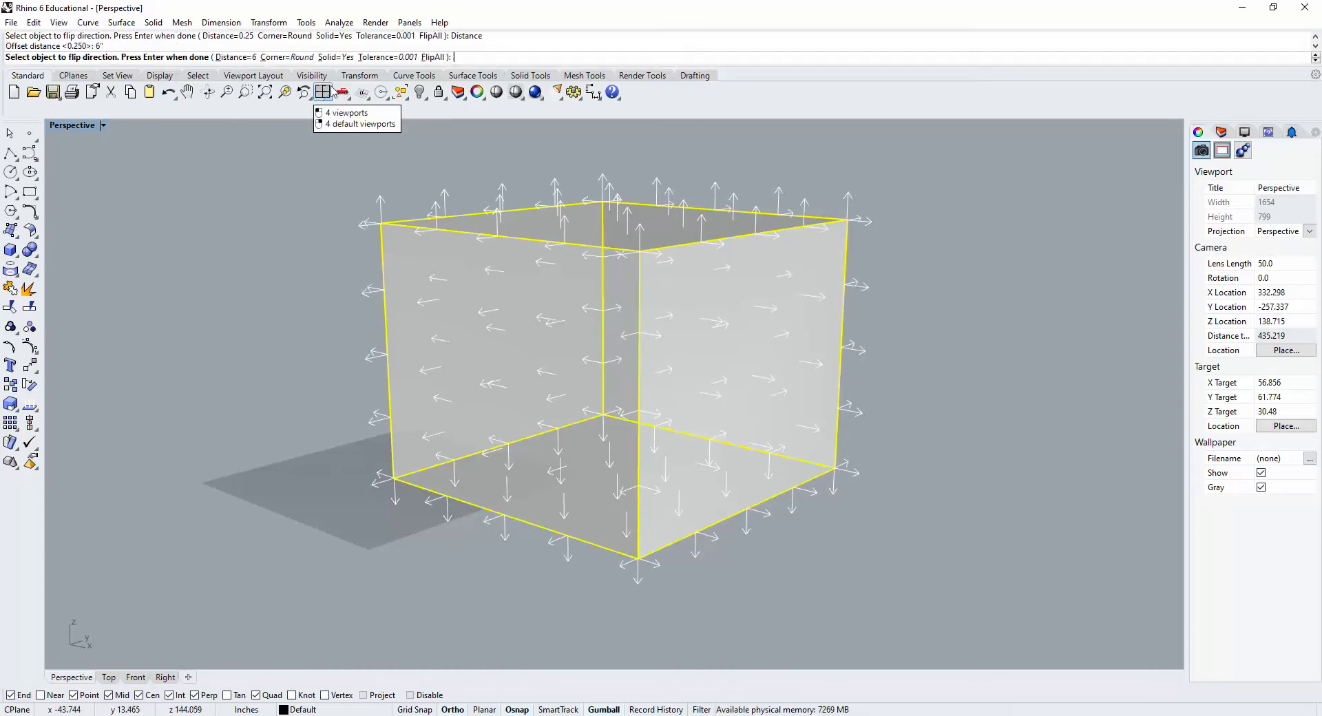
pyautogui.moveTo(653, 307); pyautogui.dragTo(693, 308, button='right')
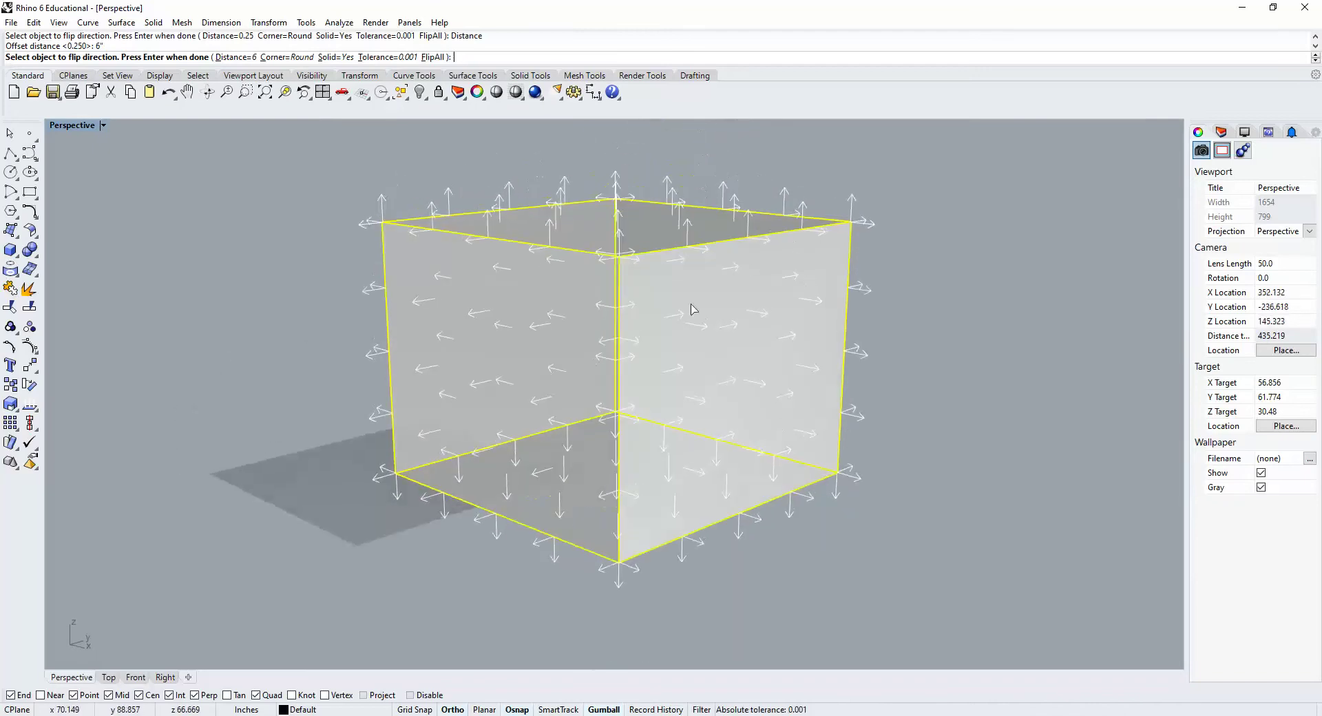
pyautogui.click(434, 58)
pyautogui.moveTo(776, 390); pyautogui.dragTo(791, 413, button='right')
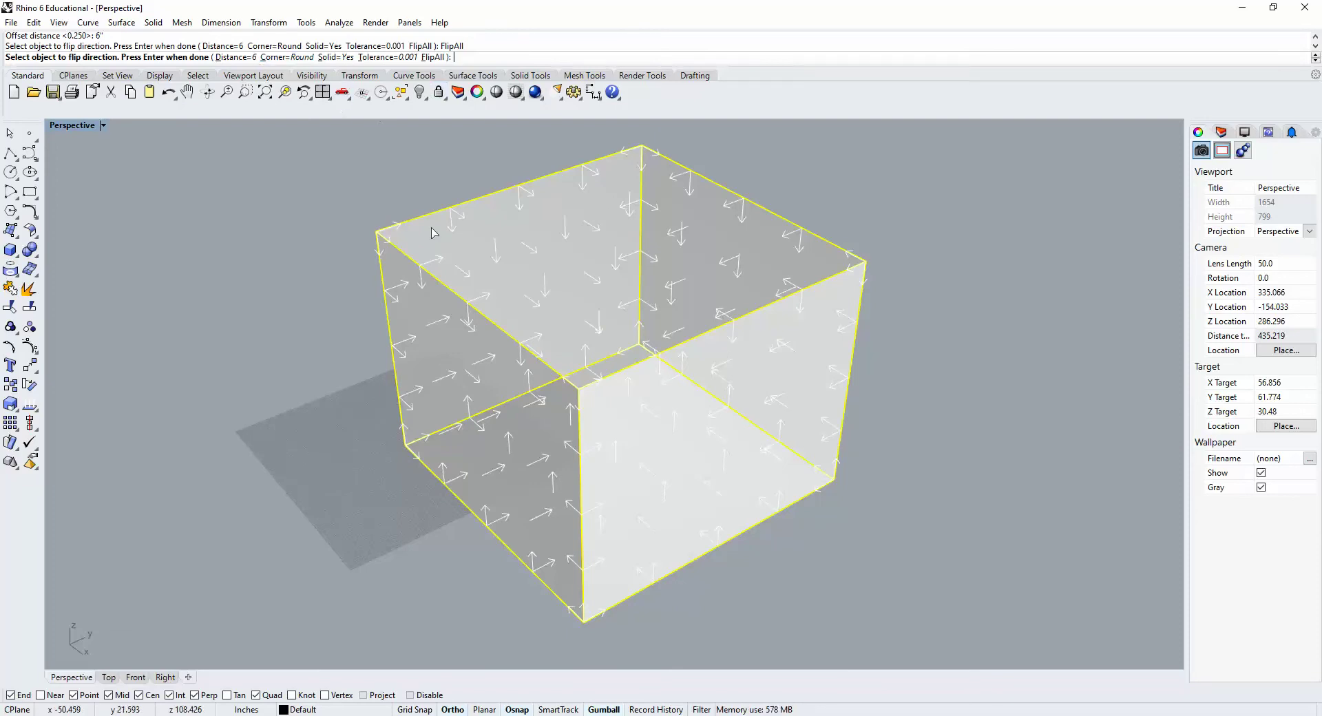
pyautogui.press('Return')
# - Draw a line across the box's top between the midpoints of opposite edges and extrude it down past the base
pyautogui.moveTo(397, 265); pyautogui.dragTo(451, 167, button='right')
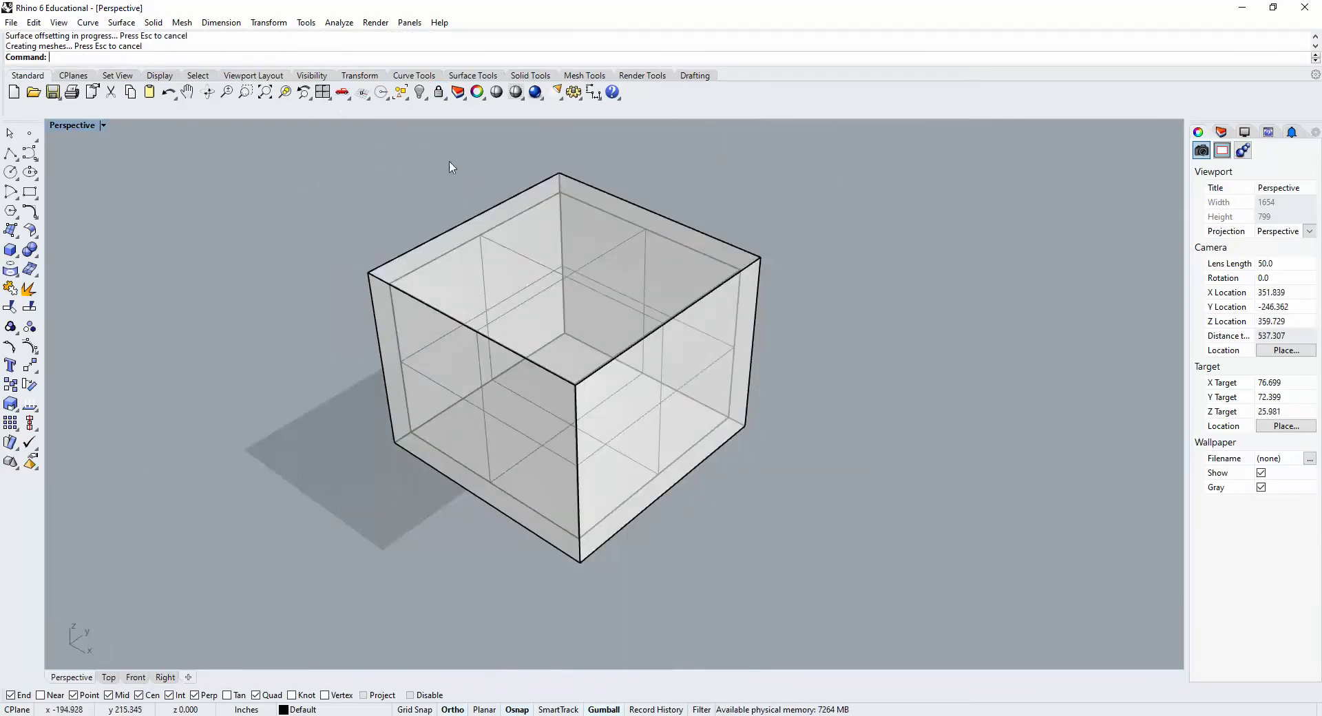
pyautogui.click(10, 153)
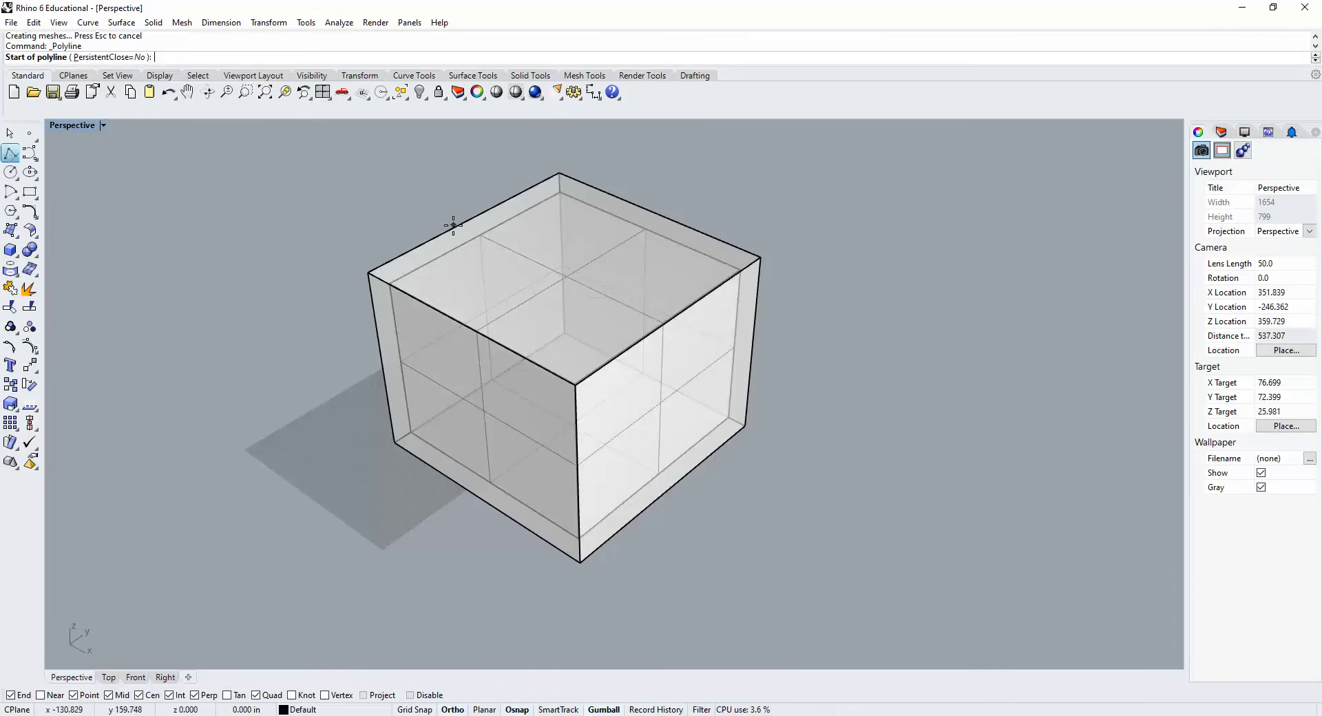
pyautogui.click(470, 219)
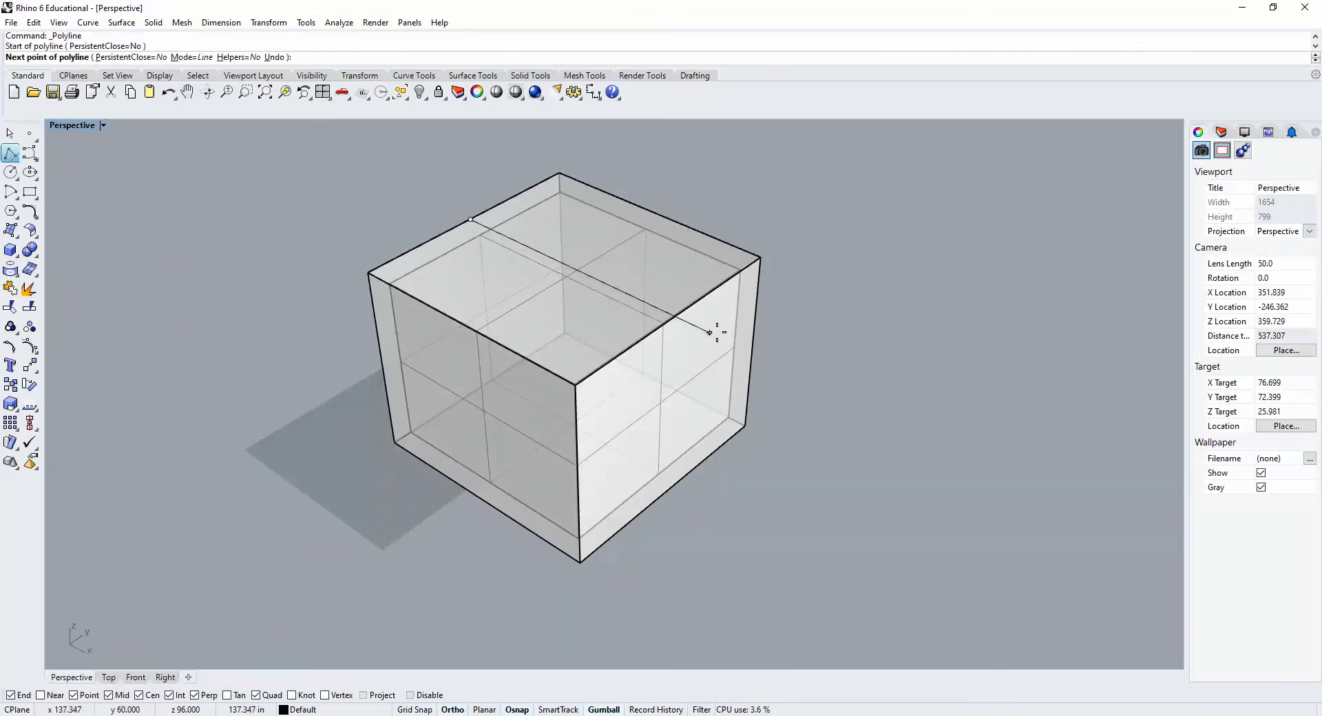
pyautogui.click(674, 317)
pyautogui.press('Return')
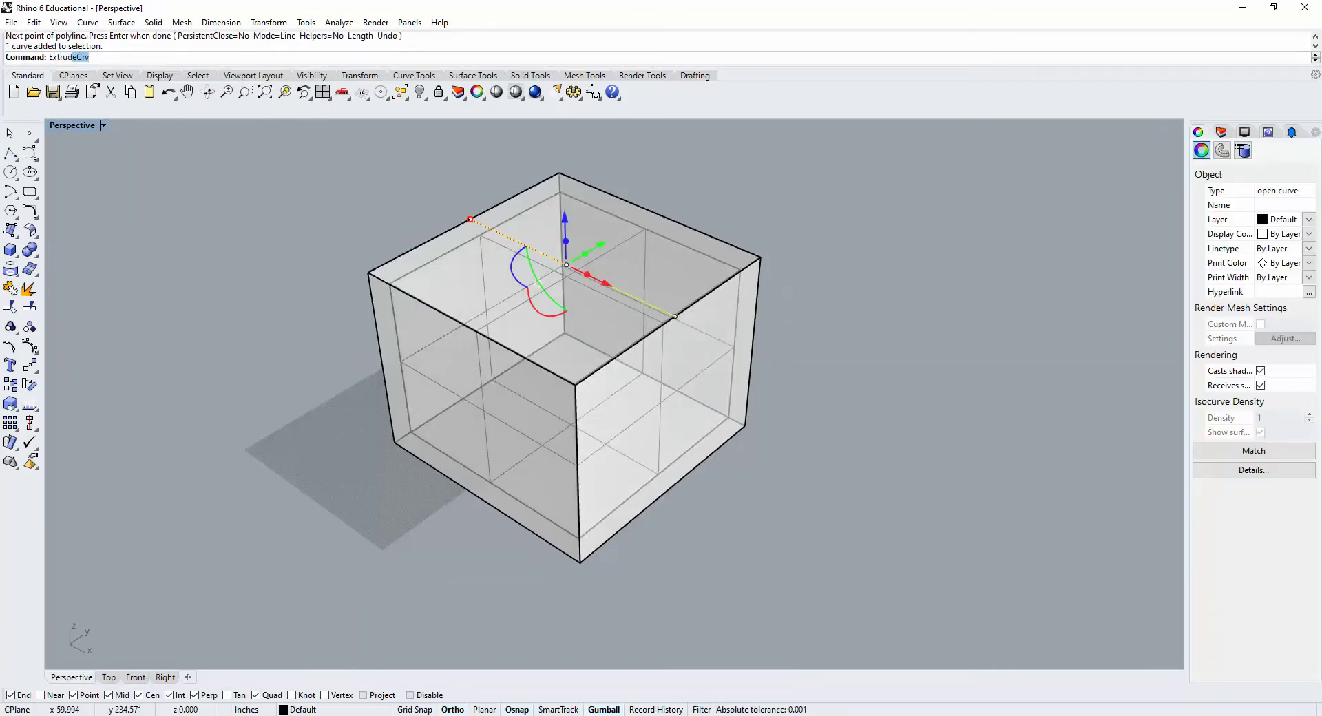
pyautogui.press('Return')
pyautogui.click(709, 437)
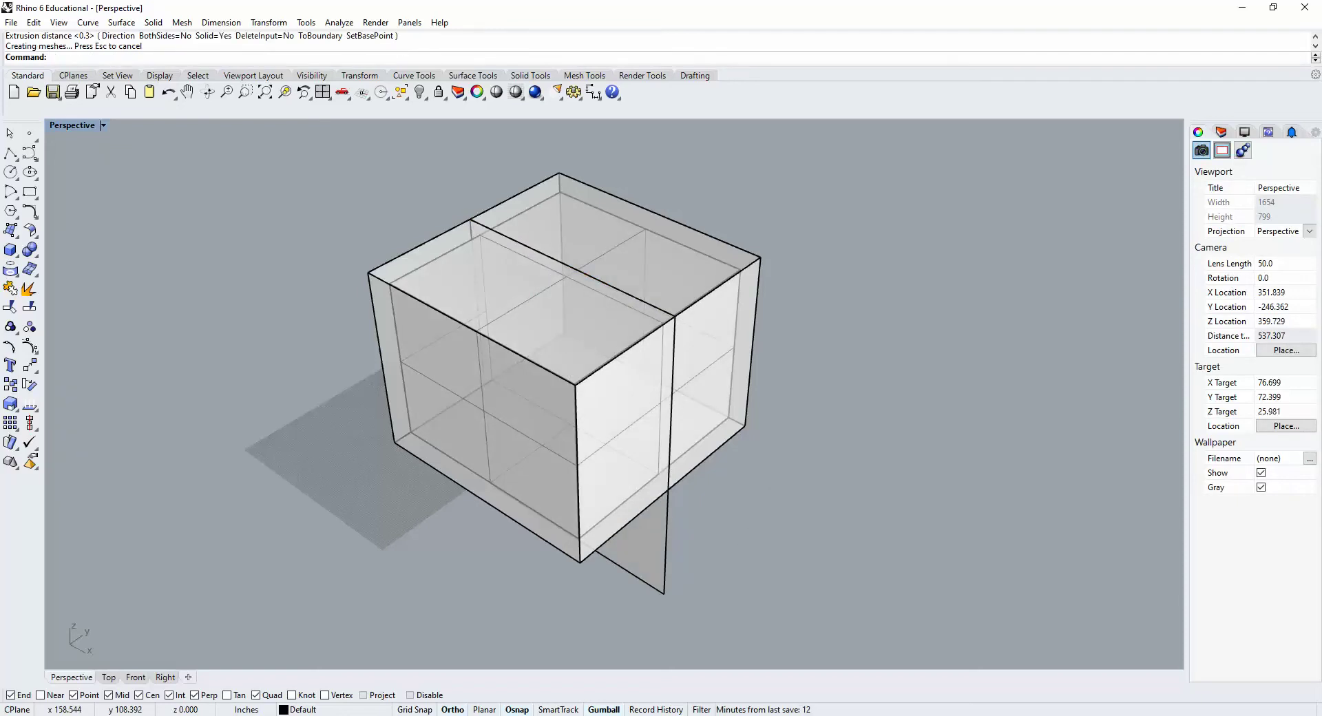
# - Boolean split the outer and inner boxes using the extruded vertical surface as the cutter
pyautogui.write('BooleanSplit')
pyautogui.press('Return')
pyautogui.click(750, 340)
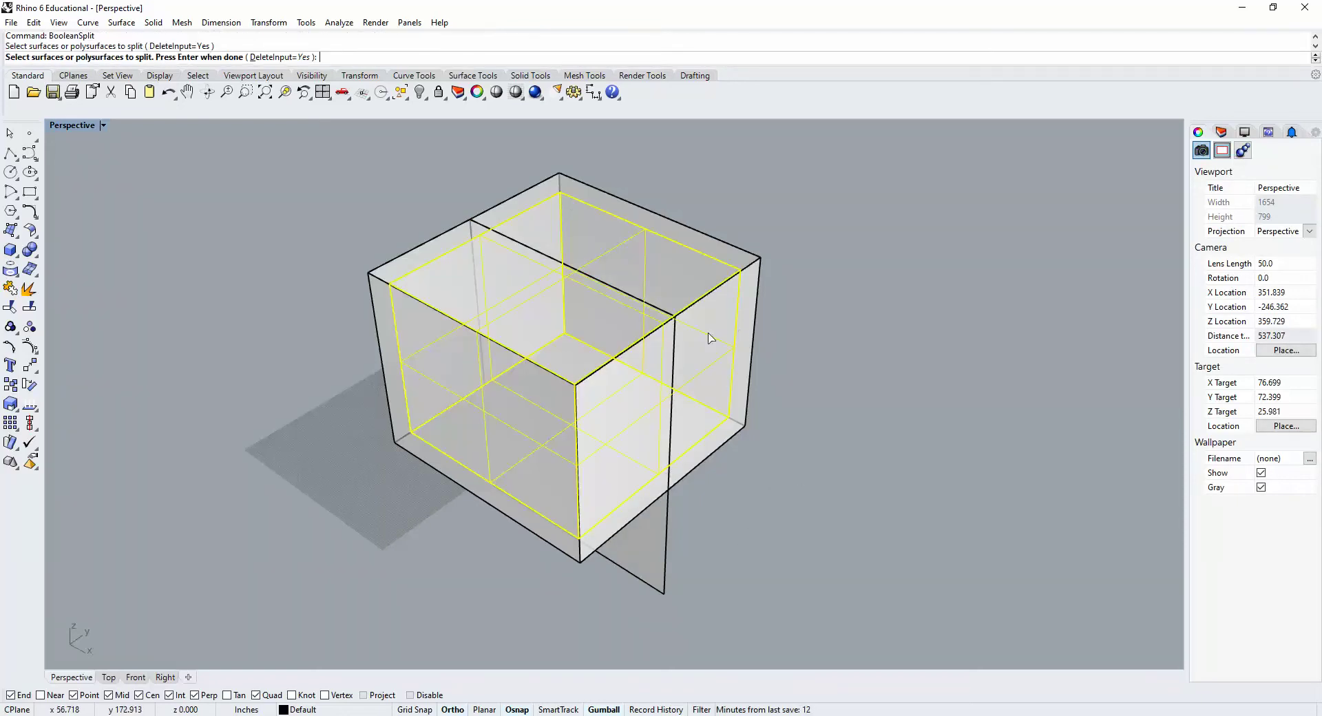
pyautogui.click(751, 352)
pyautogui.press('Return')
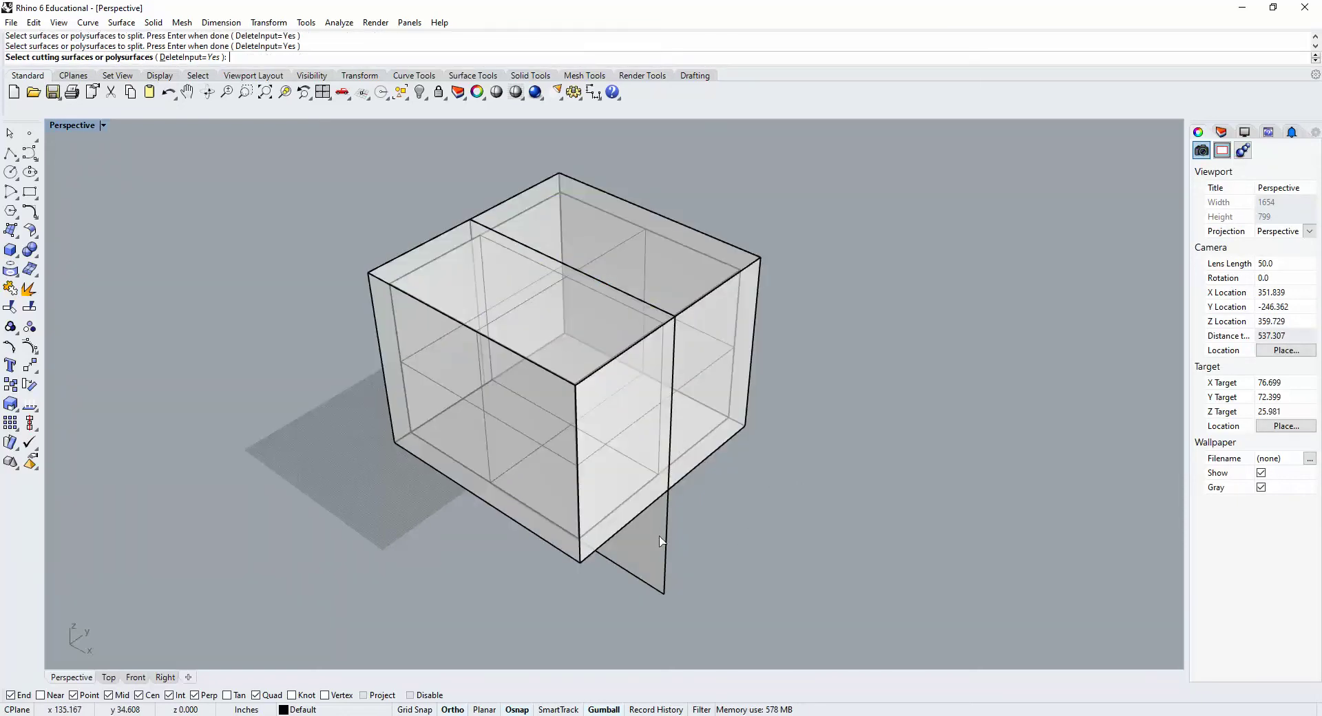
pyautogui.click(666, 534)
pyautogui.press('Return')
# - Delete the front halves of the split boxes and the cutting surface
pyautogui.click(605, 531)
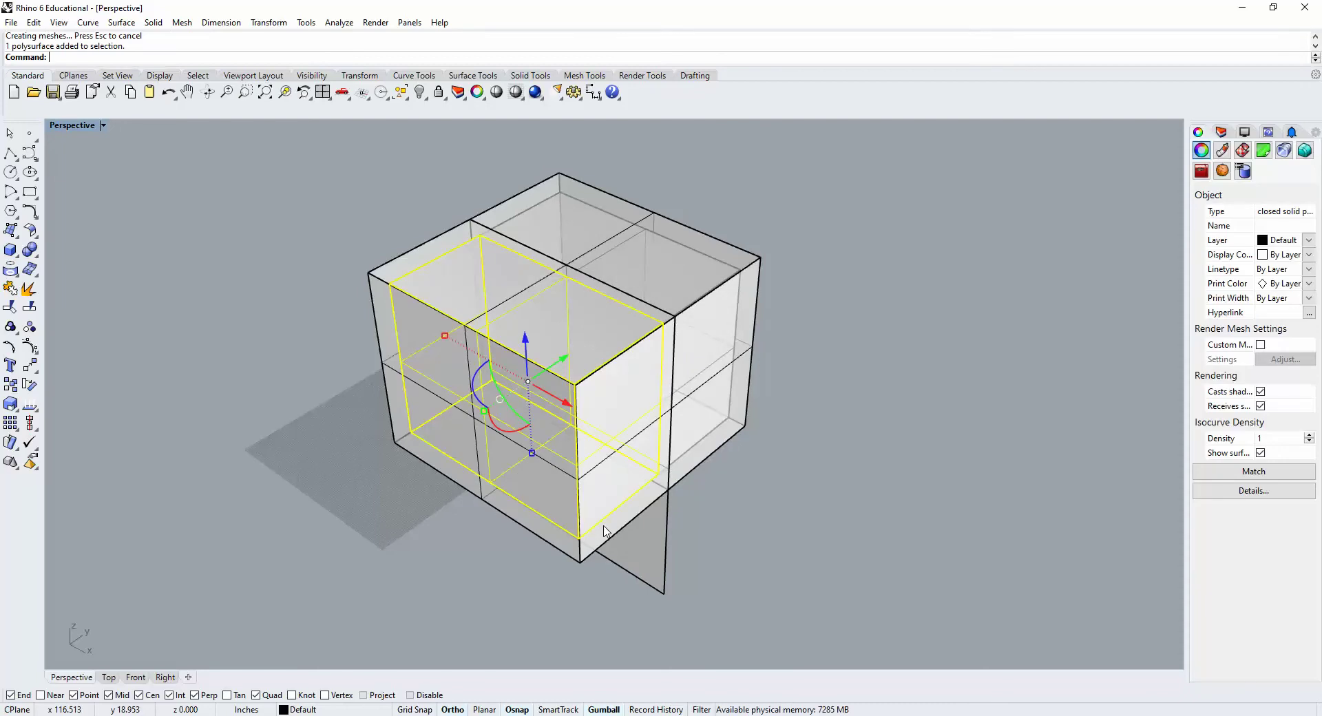
pyautogui.click(613, 537)
pyautogui.press('Delete')
# - Subtract the remaining inner half from the outer half with BooleanDifference to hollow it out
pyautogui.moveTo(613, 537); pyautogui.dragTo(819, 428, button='right')
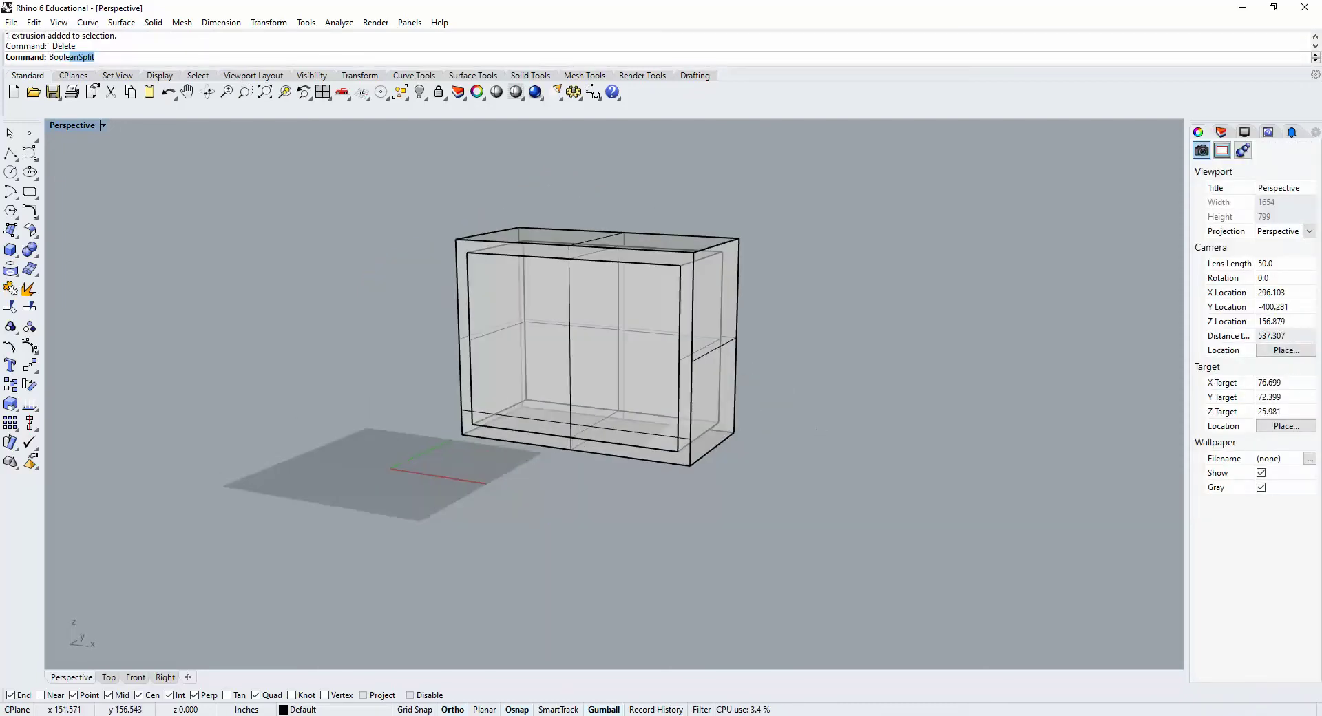
pyautogui.press('Return')
pyautogui.click(701, 265)
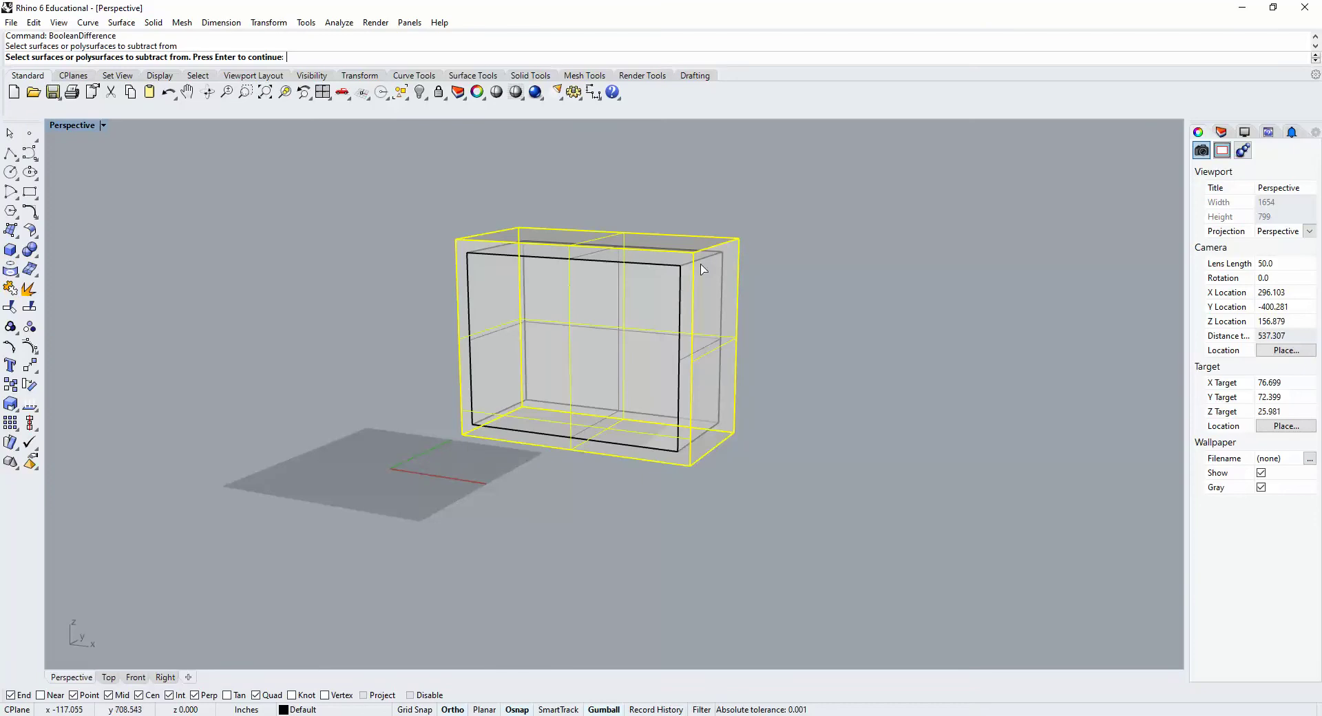
pyautogui.press('Return')
pyautogui.click(674, 288)
pyautogui.press('Return')
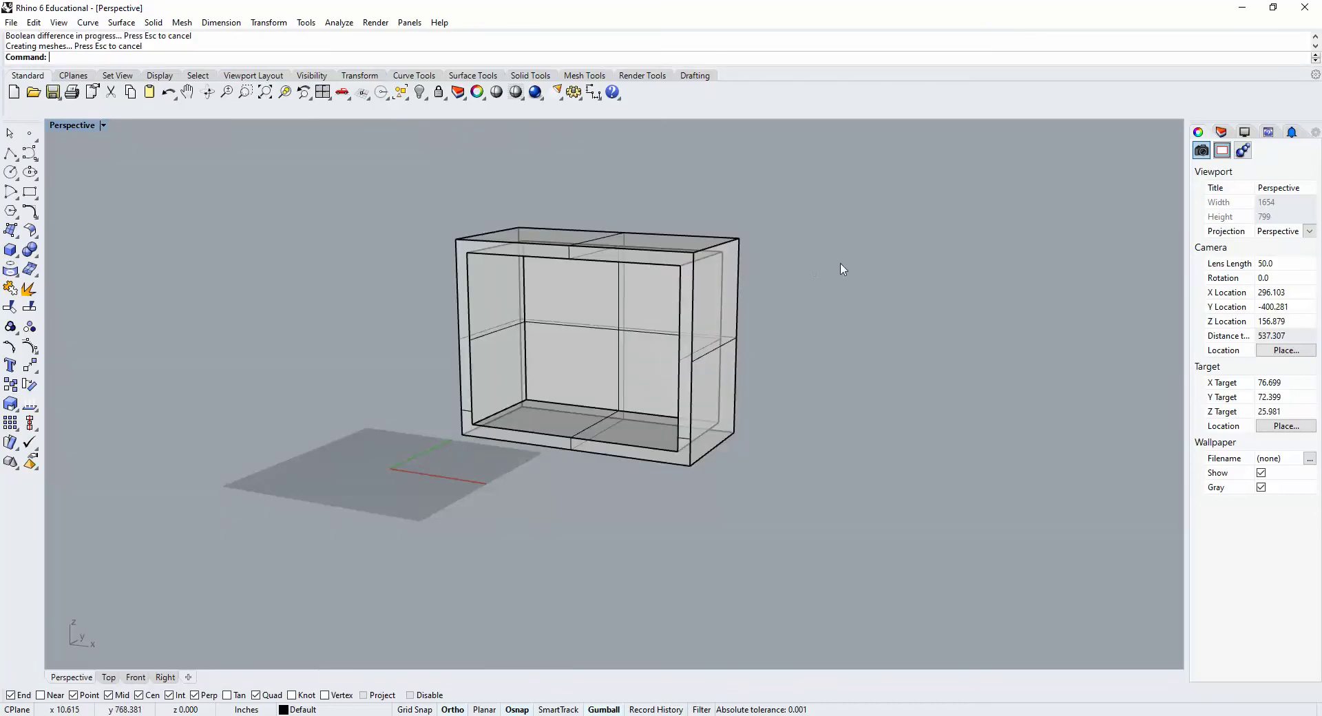
pyautogui.moveTo(841, 271); pyautogui.dragTo(685, 382, button='right')
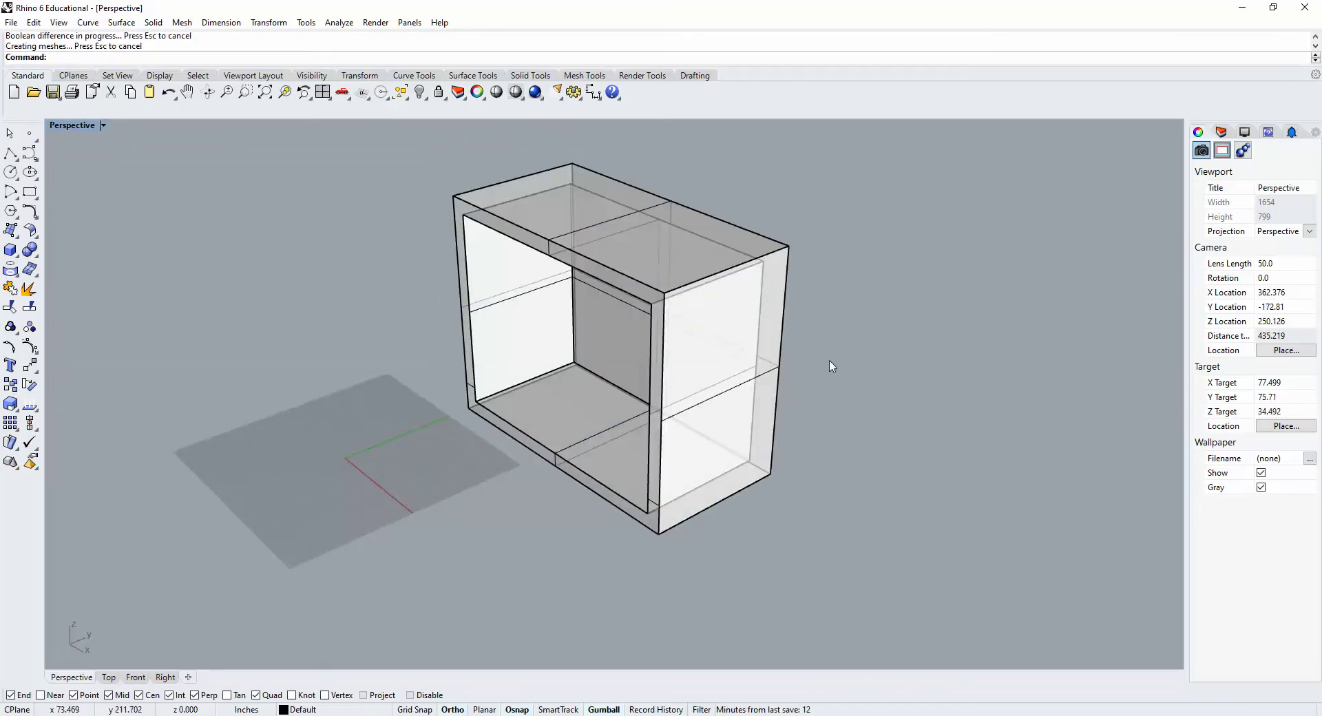
# - Undo the Boolean difference, deletions, split, extrusion, line and surface offset, back to the original box
pyautogui.hotkey('ctrl', 'z')
pyautogui.hotkey('ctrl', 'z')
pyautogui.hotkey('ctrl', 'z')
pyautogui.hotkey('ctrl', 'z')
pyautogui.hotkey('ctrl', 'z')
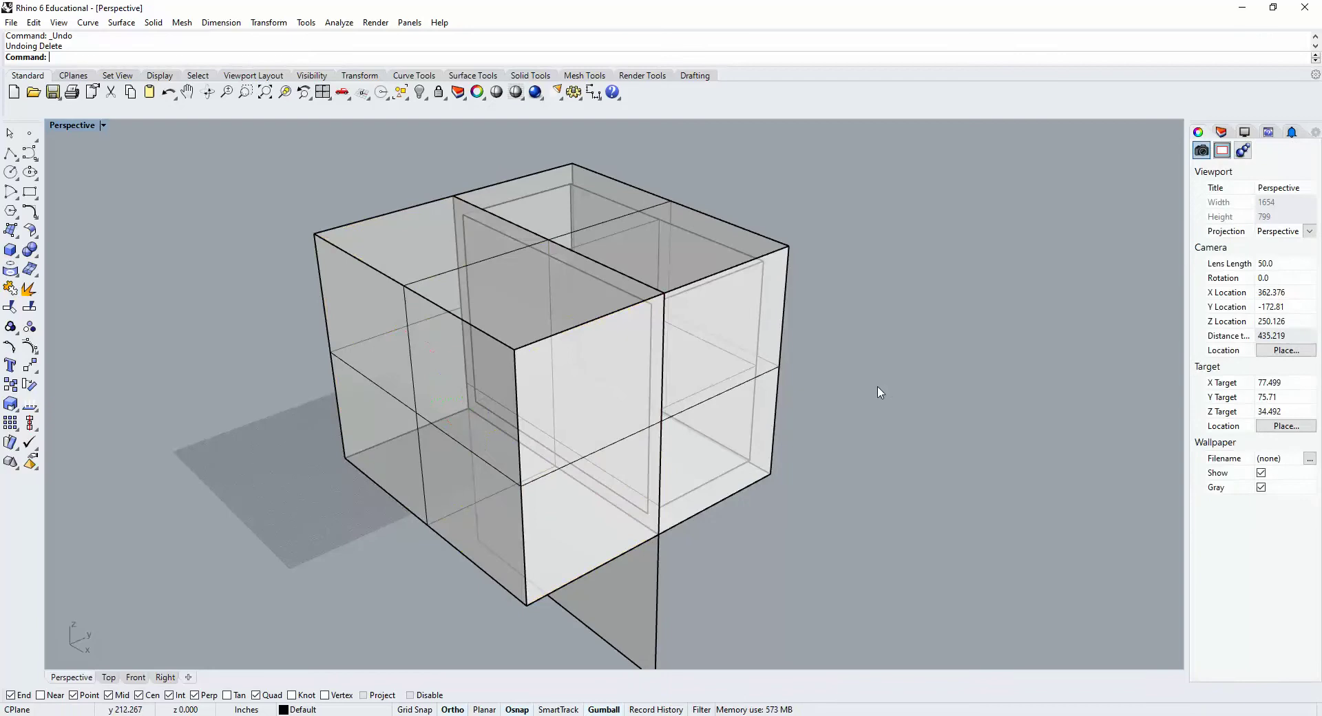
pyautogui.hotkey('ctrl', 'z')
pyautogui.hotkey('ctrl', 'z')
pyautogui.hotkey('ctrl', 'z')
pyautogui.hotkey('ctrl', 'z')
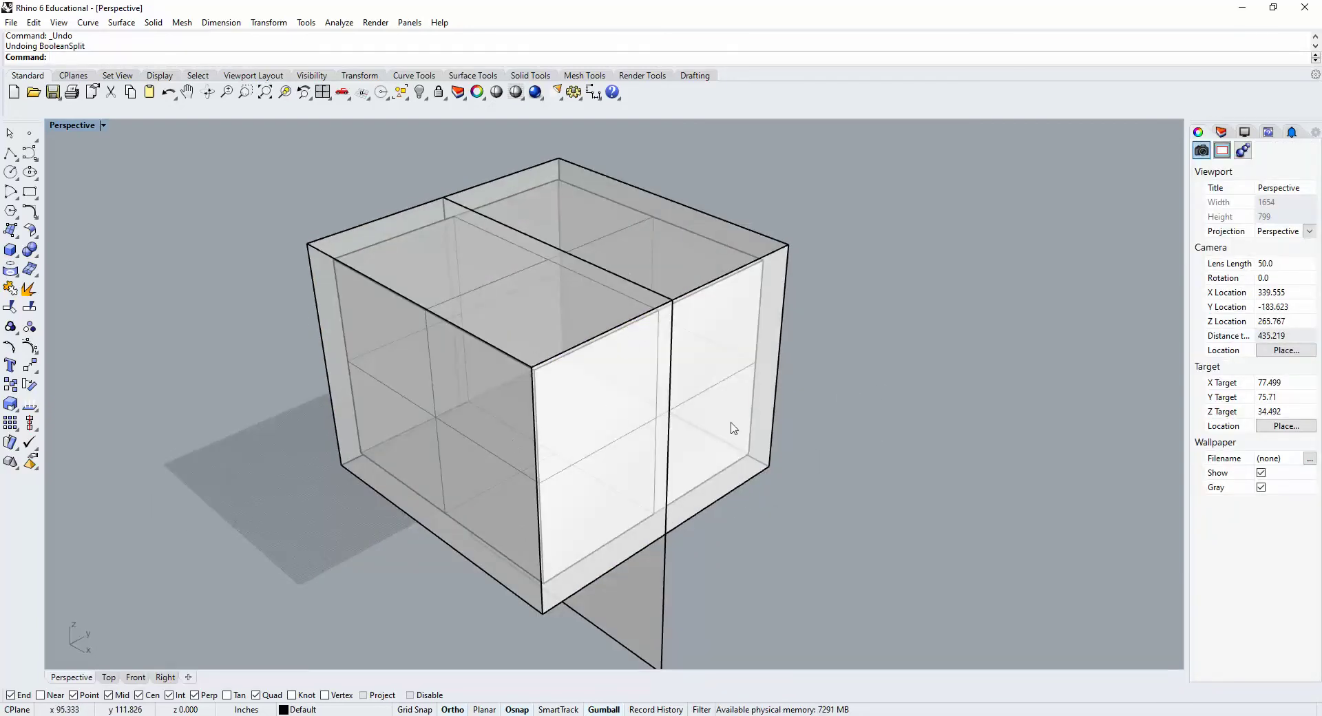
pyautogui.hotkey('ctrl', 'z')
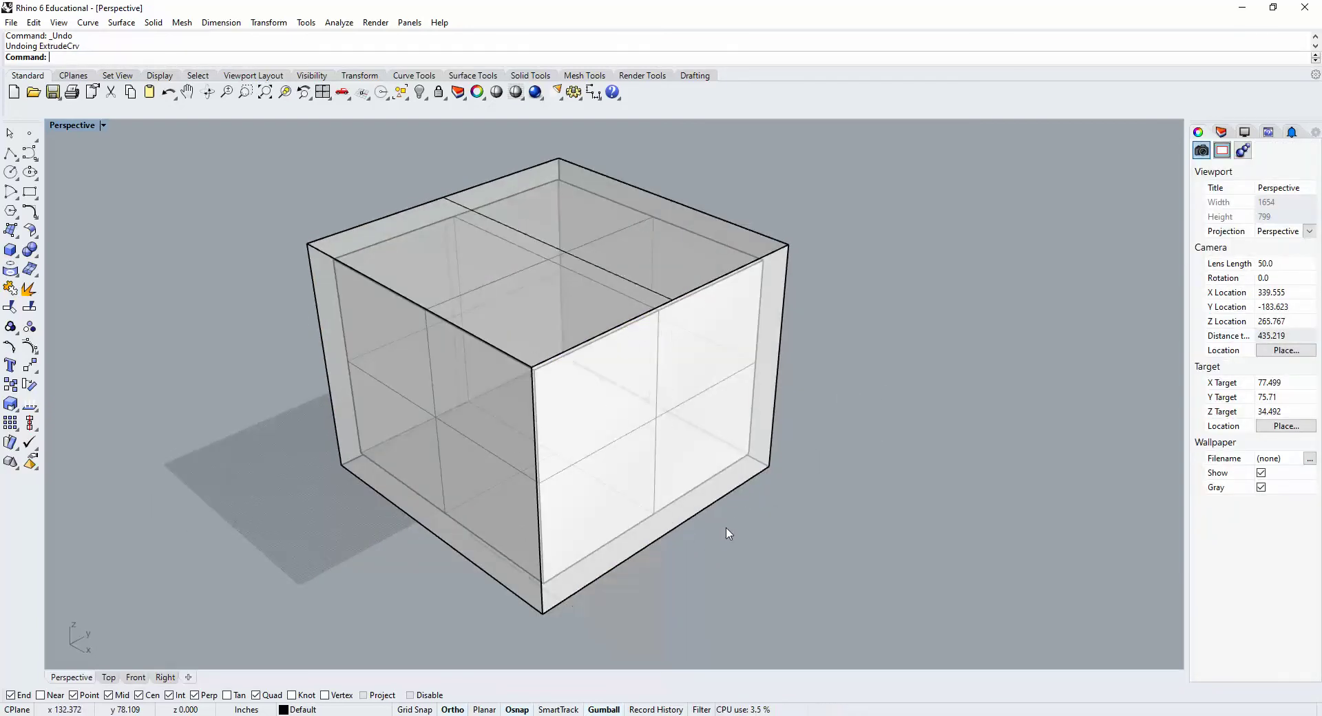
pyautogui.hotkey('ctrl', 'z')
pyautogui.hotkey('ctrl', 'z')
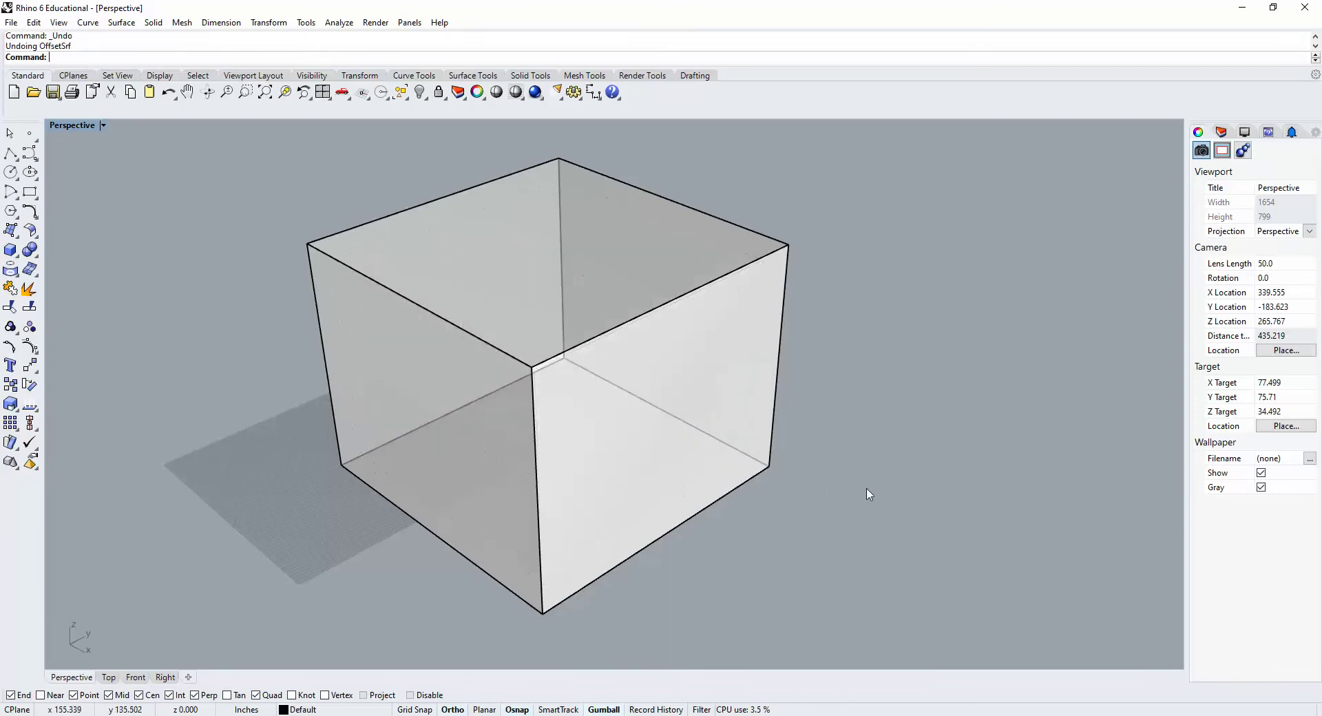
# - Explode the box into separate surfaces
pyautogui.moveTo(676, 466); pyautogui.dragTo(711, 299, button='right')
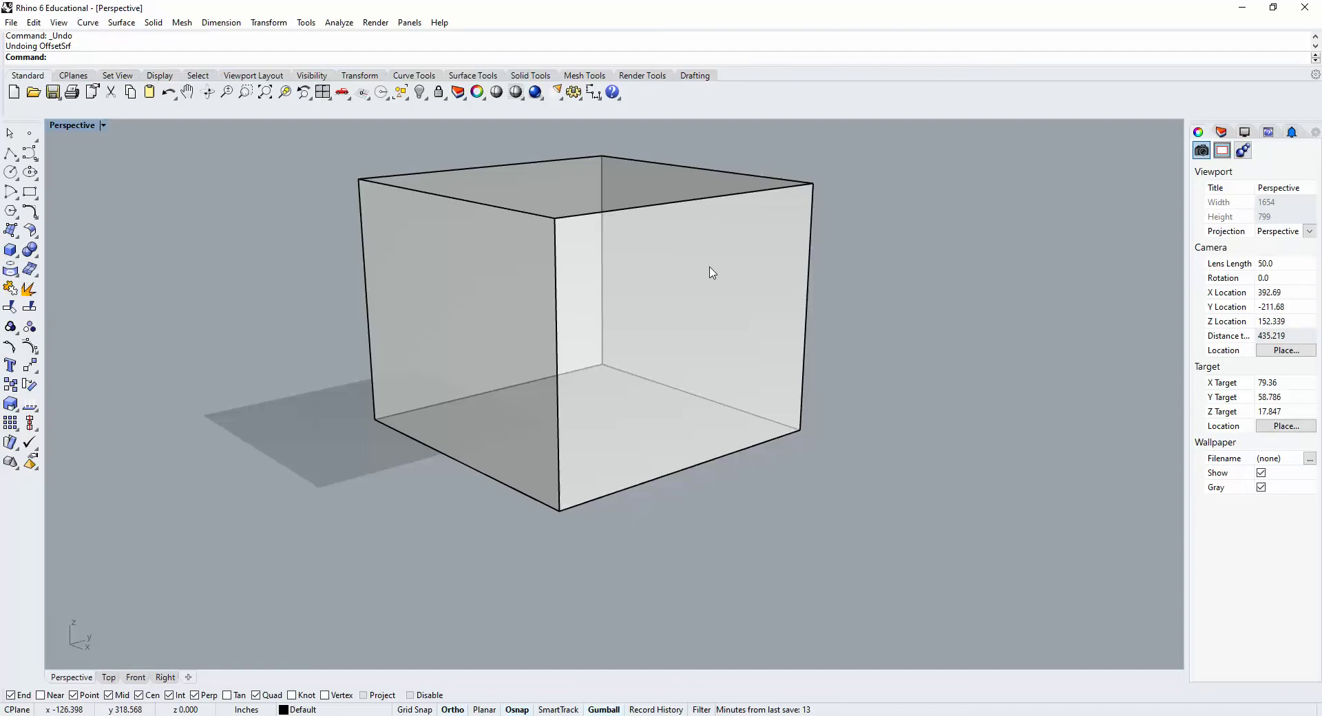
pyautogui.click(713, 273)
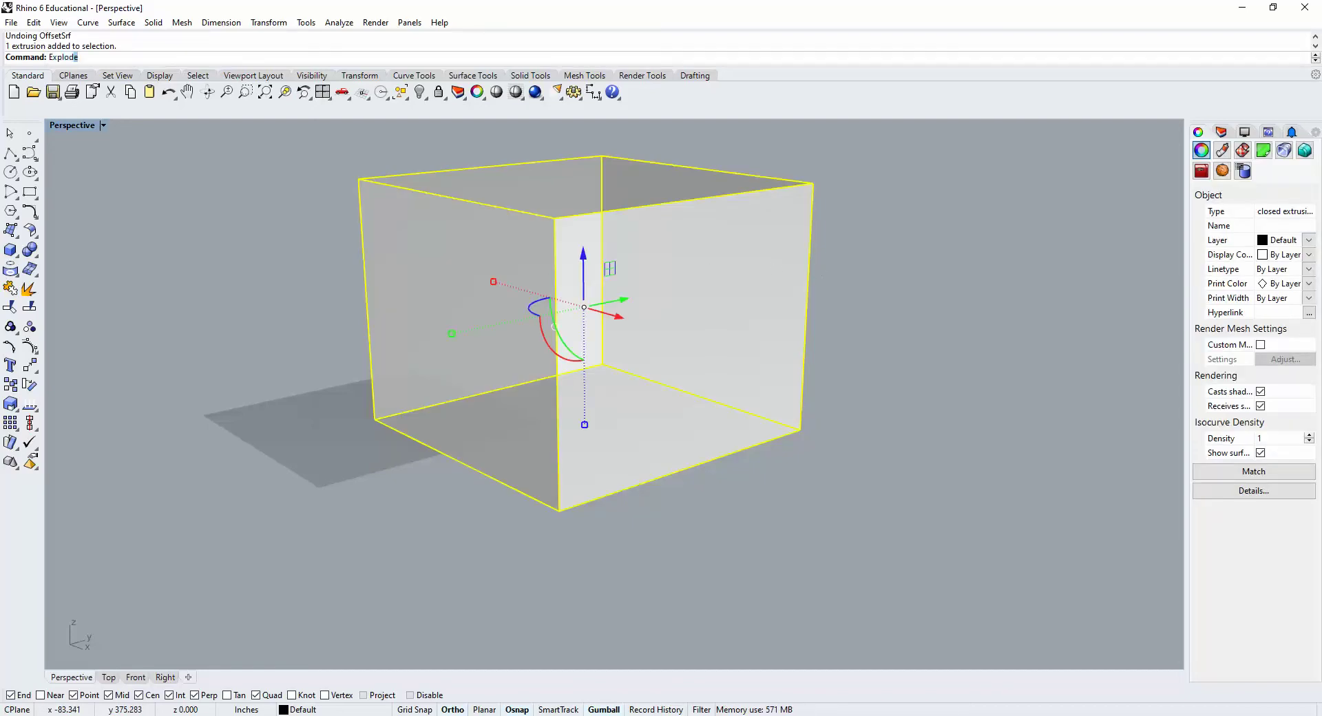
pyautogui.press('Return')
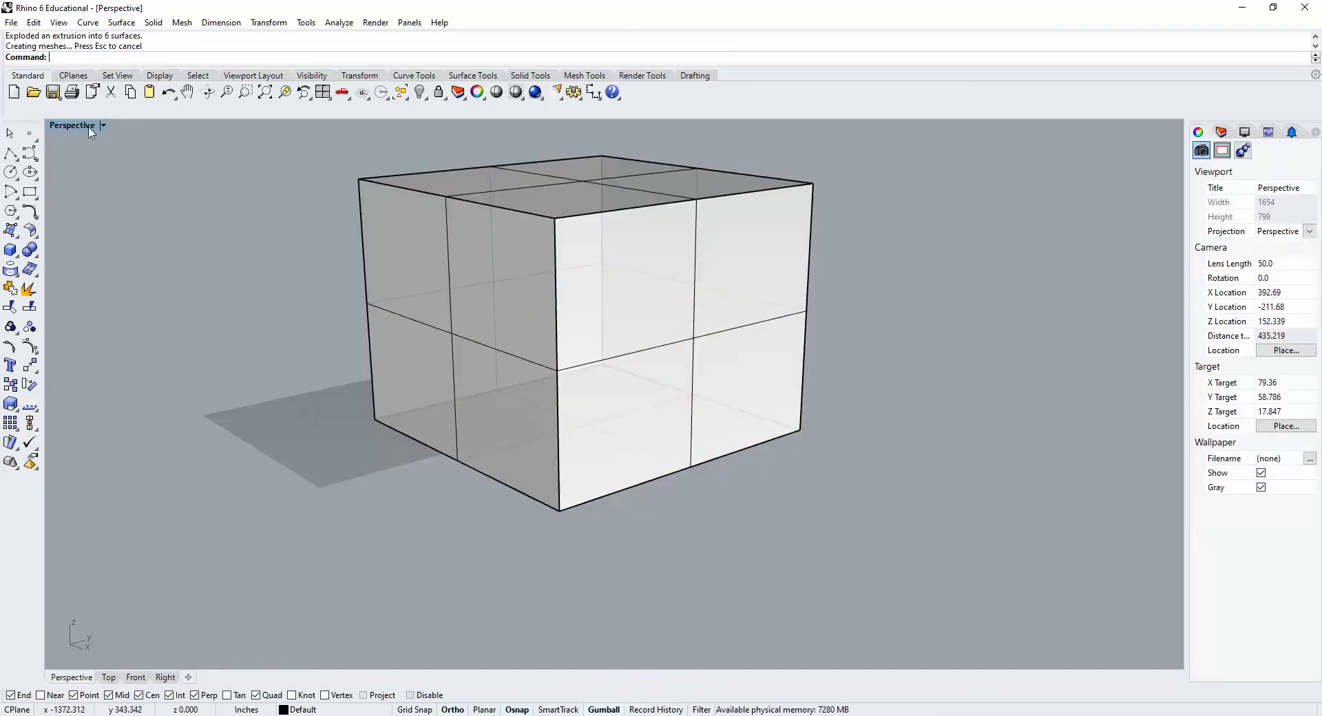
# - In the four-viewport layout, select the four side walls from the Front view and join them into one open polysurface
pyautogui.doubleClick(88, 128)
pyautogui.moveTo(422, 460); pyautogui.dragTo(280, 527, button='right')
pyautogui.scroll(-5, 286, 527)
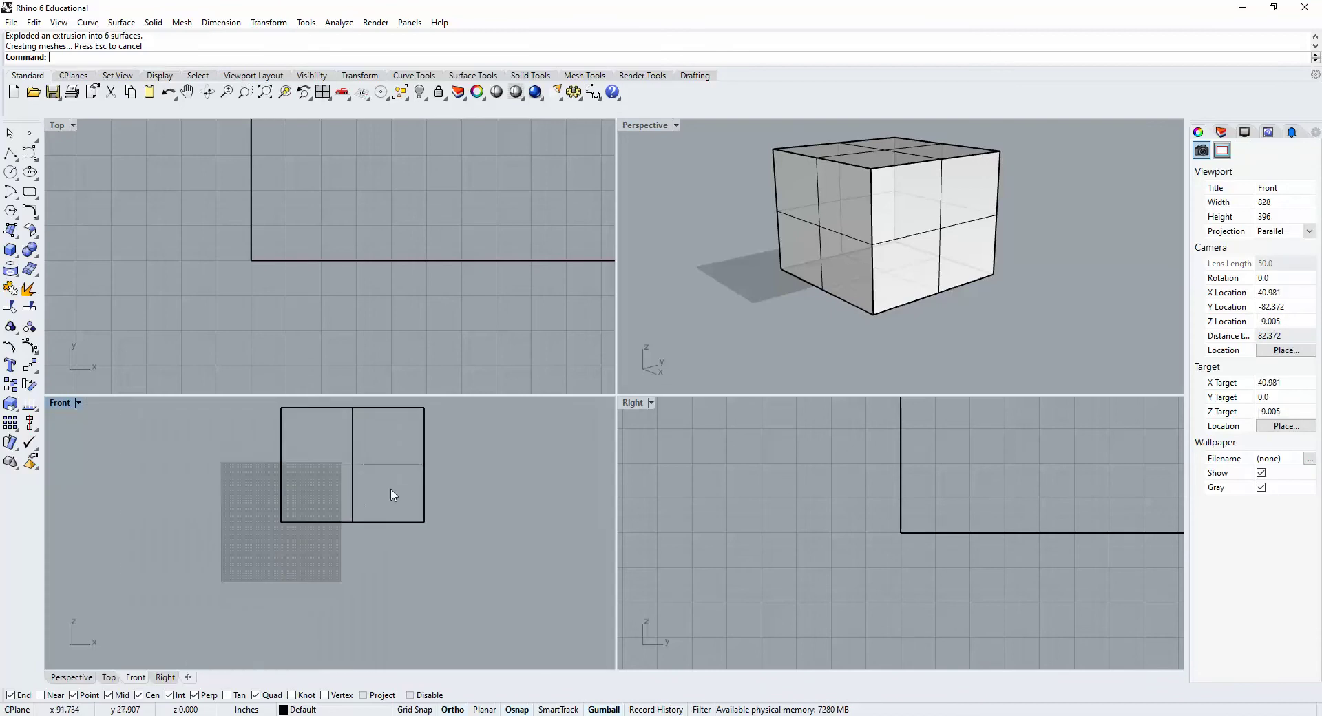
pyautogui.moveTo(393, 493); pyautogui.dragTo(374, 548, button='right')
pyautogui.moveTo(473, 555); pyautogui.dragTo(192, 520)
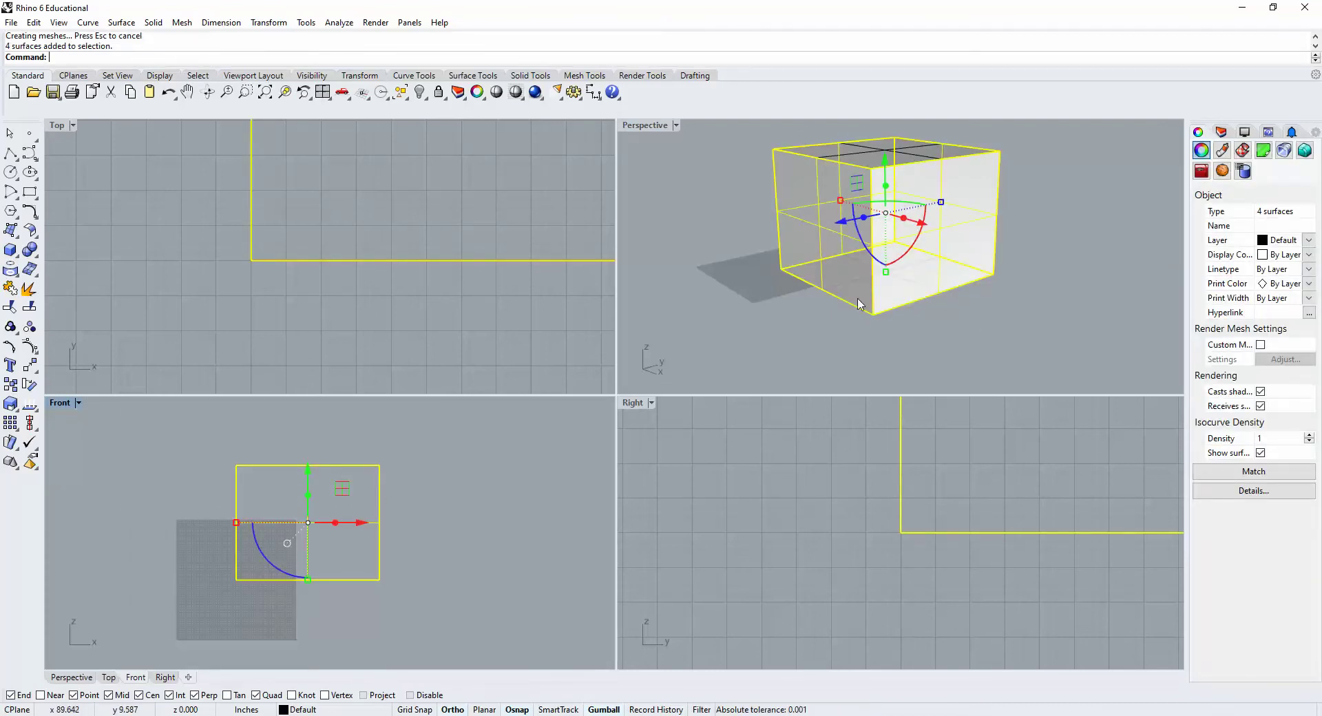
pyautogui.press('Return')
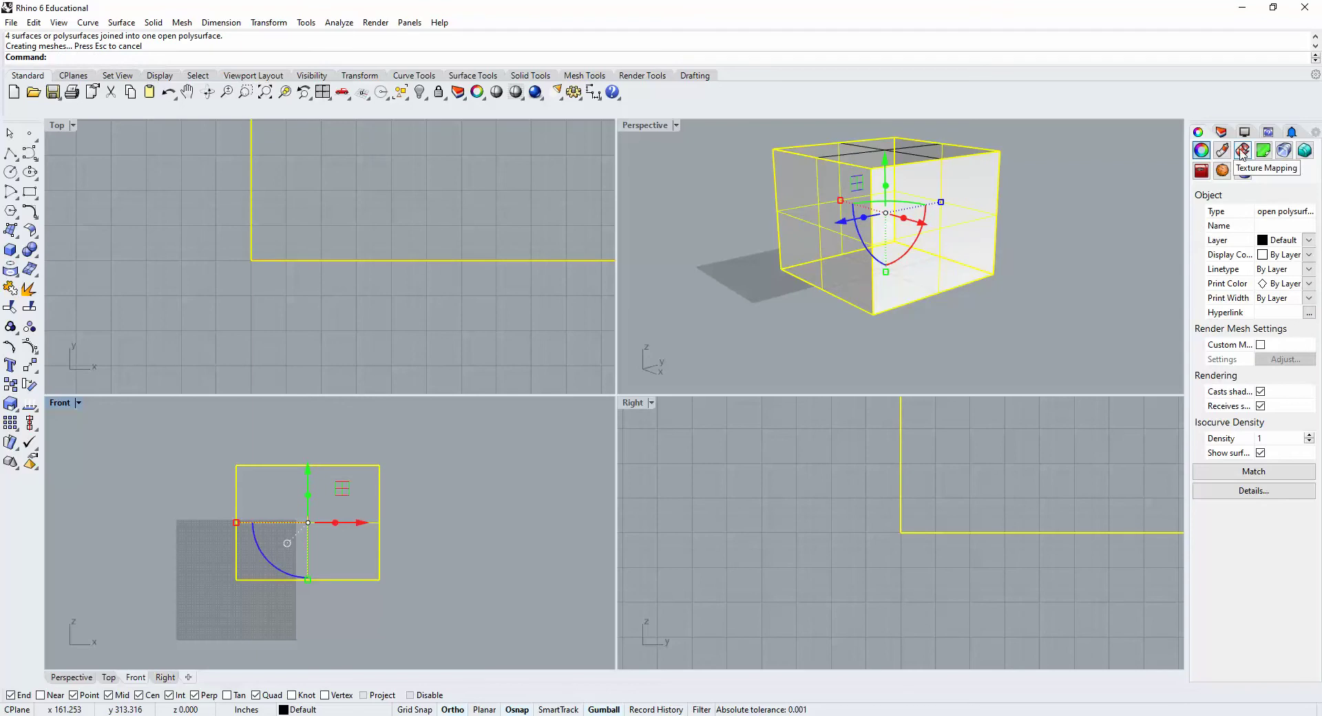
# - Move the joined walls to Layer 01
pyautogui.click(1222, 133)
pyautogui.rightClick(1235, 196)
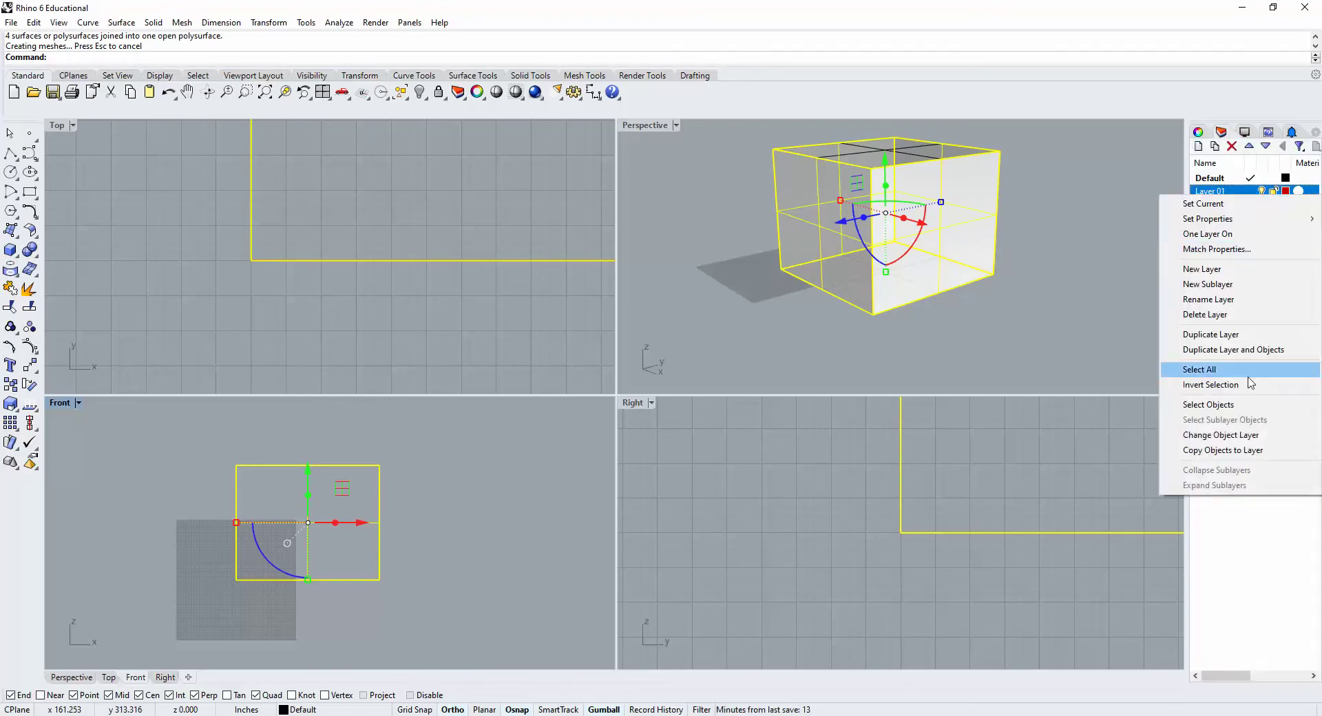
pyautogui.click(1240, 433)
# - Examine the top surface, the joined walls and the bottom surface by selecting them individually in the Perspective view
pyautogui.moveTo(1076, 211); pyautogui.dragTo(947, 296, button='right')
pyautogui.keyDown('ctrl'); pyautogui.keyDown('shift'); pyautogui.click(940, 248); pyautogui.keyUp('shift'); pyautogui.keyUp('ctrl')
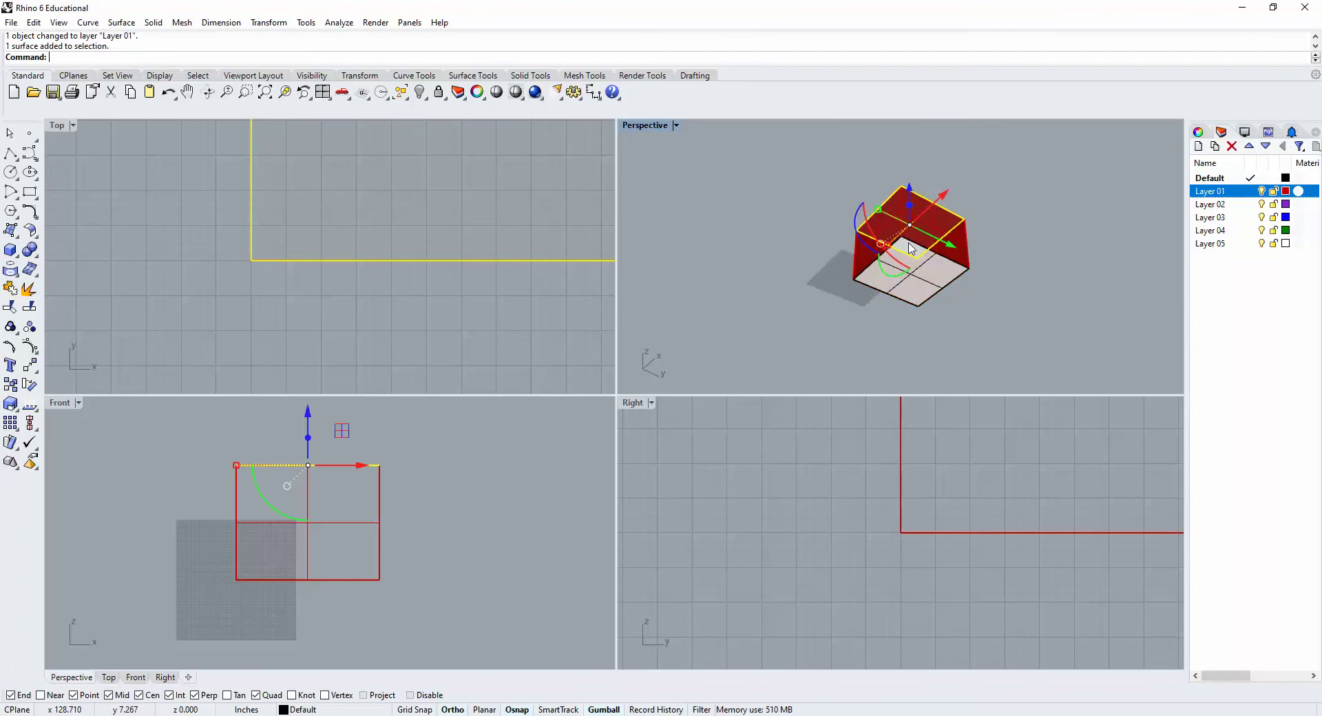
pyautogui.click(947, 297)
pyautogui.click(1050, 265)
pyautogui.moveTo(1050, 264); pyautogui.dragTo(964, 296, button='right')
pyautogui.keyDown('ctrl'); pyautogui.keyDown('shift'); pyautogui.click(926, 292); pyautogui.keyUp('shift'); pyautogui.keyUp('ctrl')
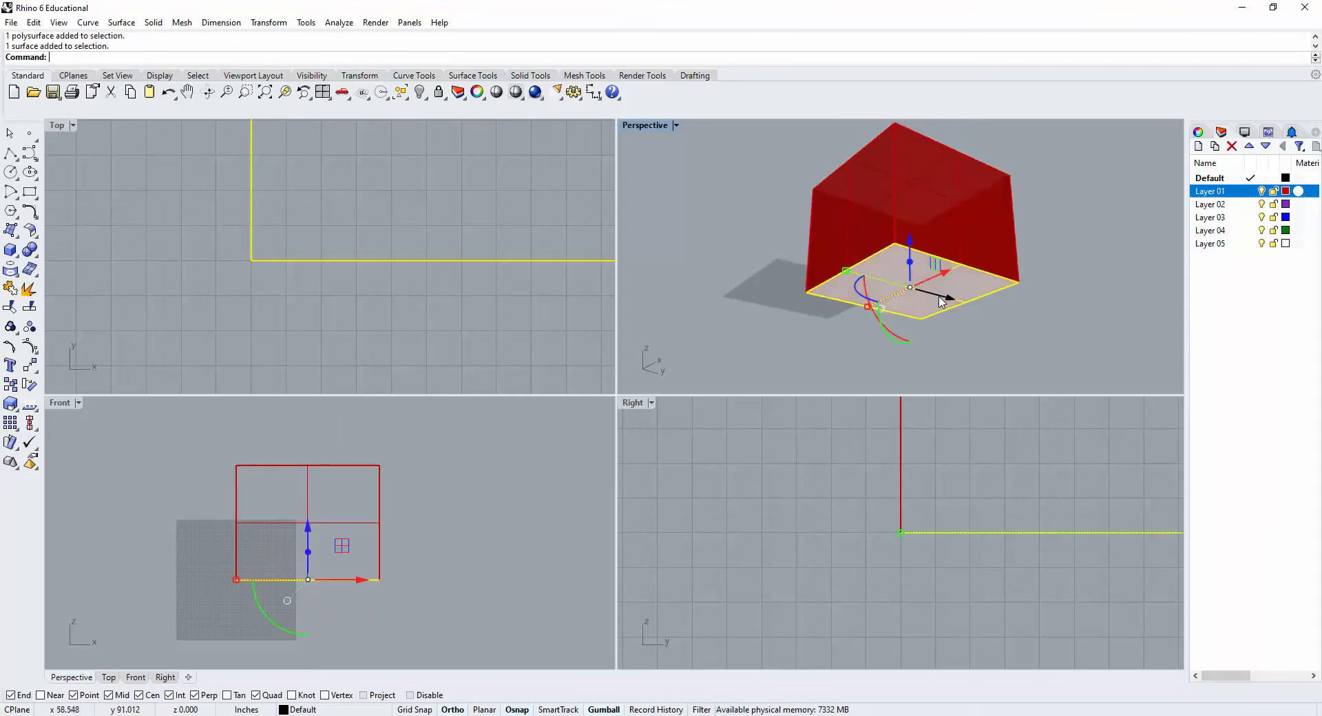
pyautogui.click(1039, 251)
# - Maximize the Perspective view and offset the joined walls inward by 6" as a solid, flipping the offset direction
pyautogui.moveTo(1039, 250); pyautogui.dragTo(761, 385, button='right')
pyautogui.doubleClick(648, 126)
pyautogui.click(761, 386)
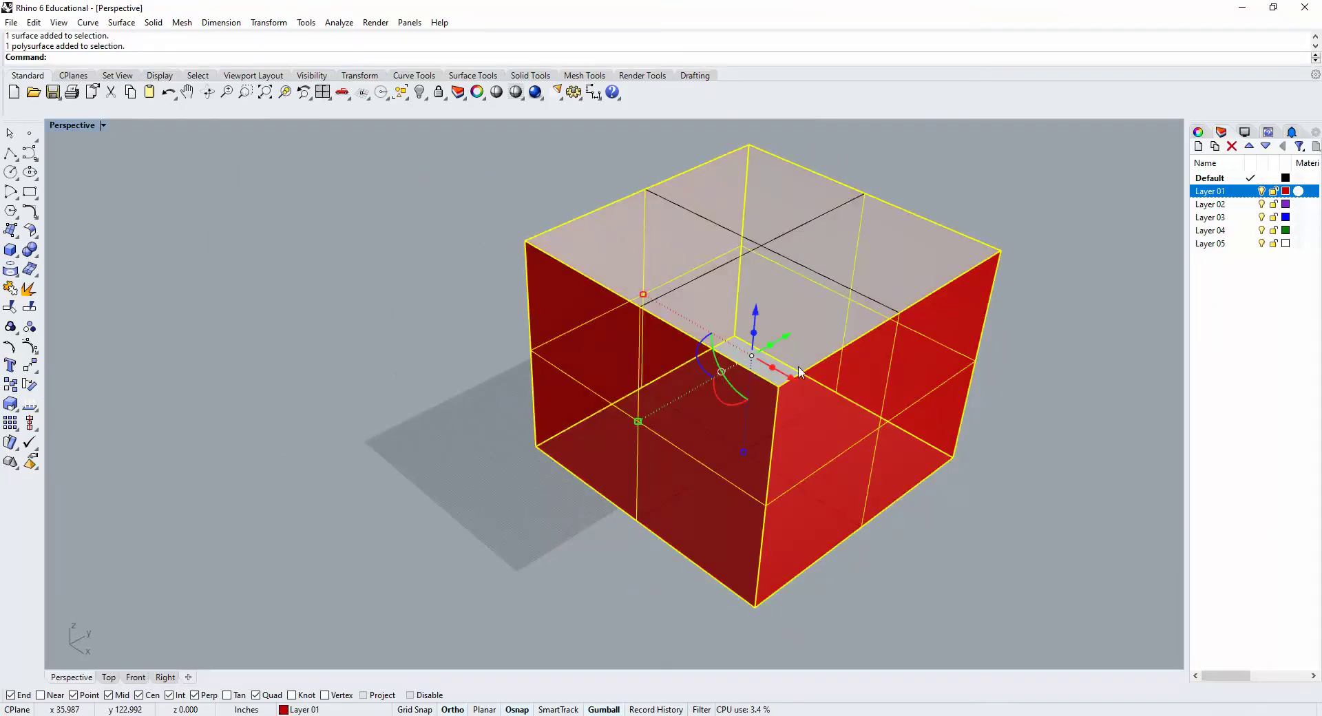
pyautogui.write('OffsetSrf')
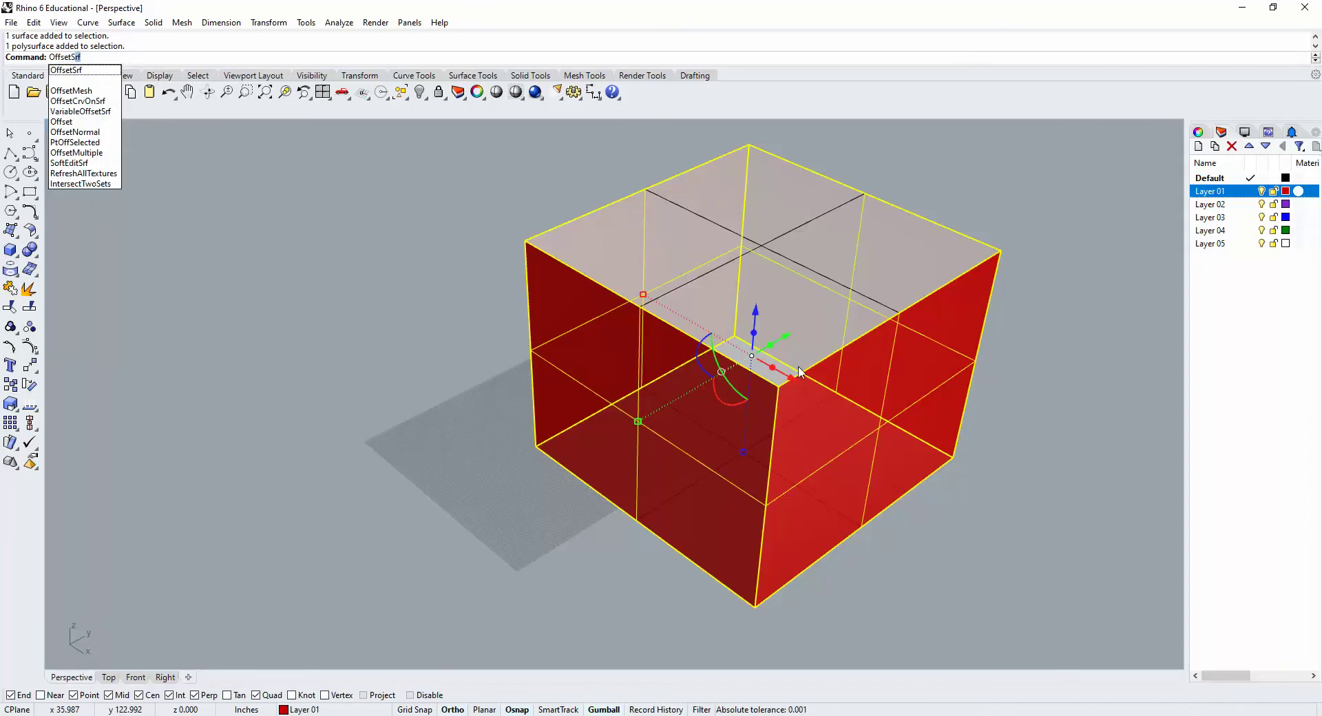
pyautogui.press('Return')
pyautogui.write('f')
pyautogui.press('Return')
pyautogui.moveTo(775, 303); pyautogui.dragTo(742, 351, button='right')
pyautogui.write('6"')
pyautogui.press('Return')
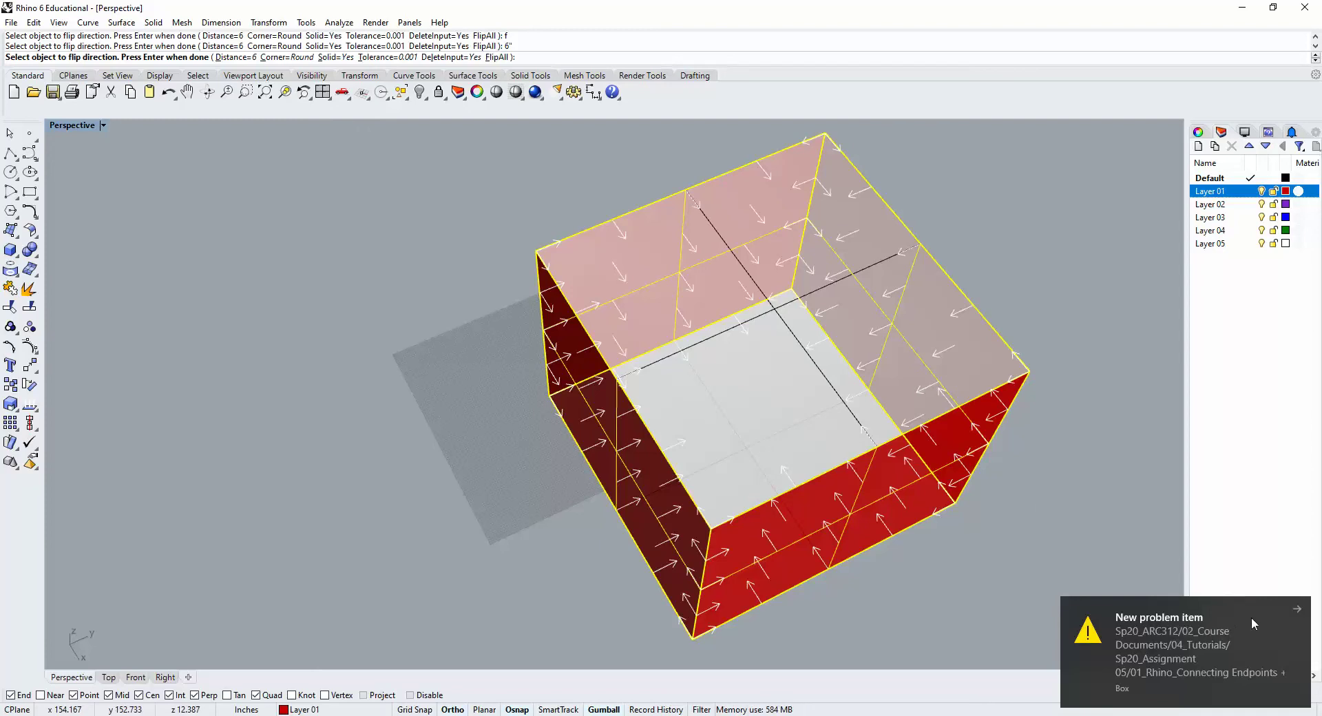
pyautogui.click(1297, 610)
pyautogui.moveTo(757, 344); pyautogui.dragTo(462, 157, button='right')
pyautogui.press('Return')
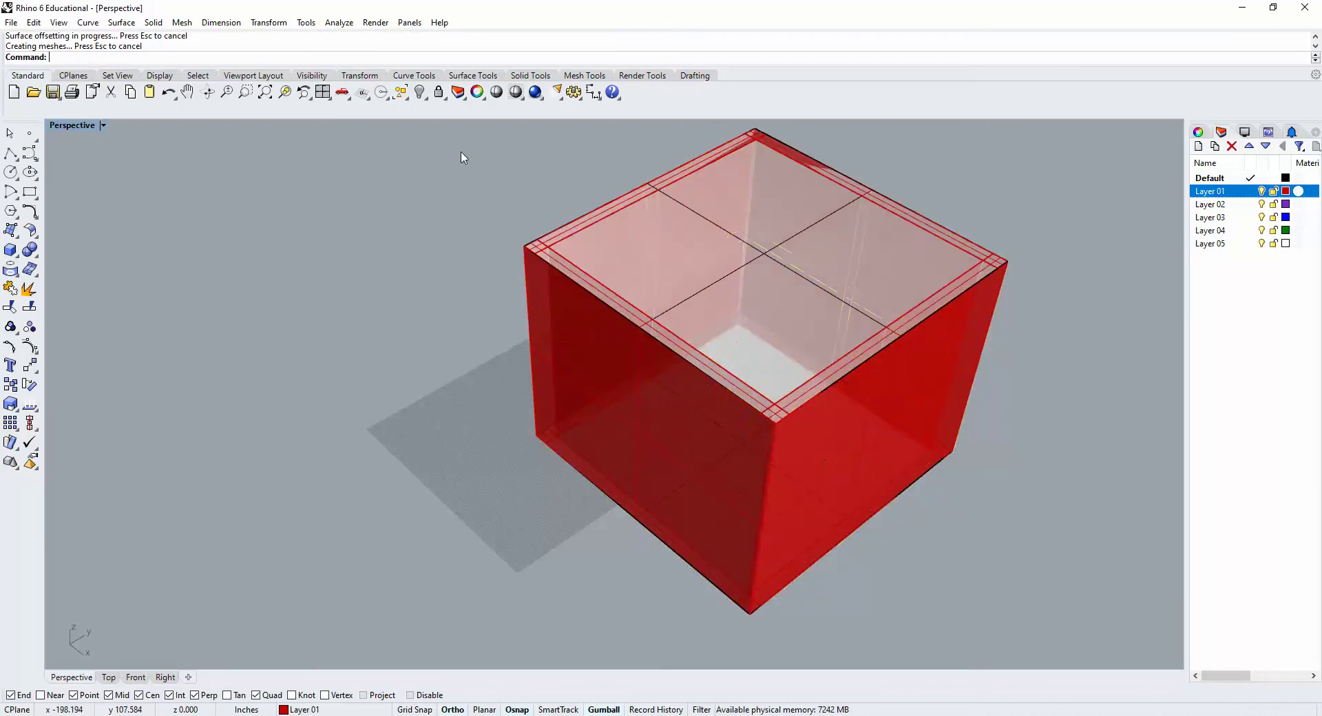
# - Copy the thickened walls about 171 inches away along the X axis, beside the original box
pyautogui.scroll(5, 520, 245)
pyautogui.click(520, 244)
pyautogui.scroll(-5, 519, 255)
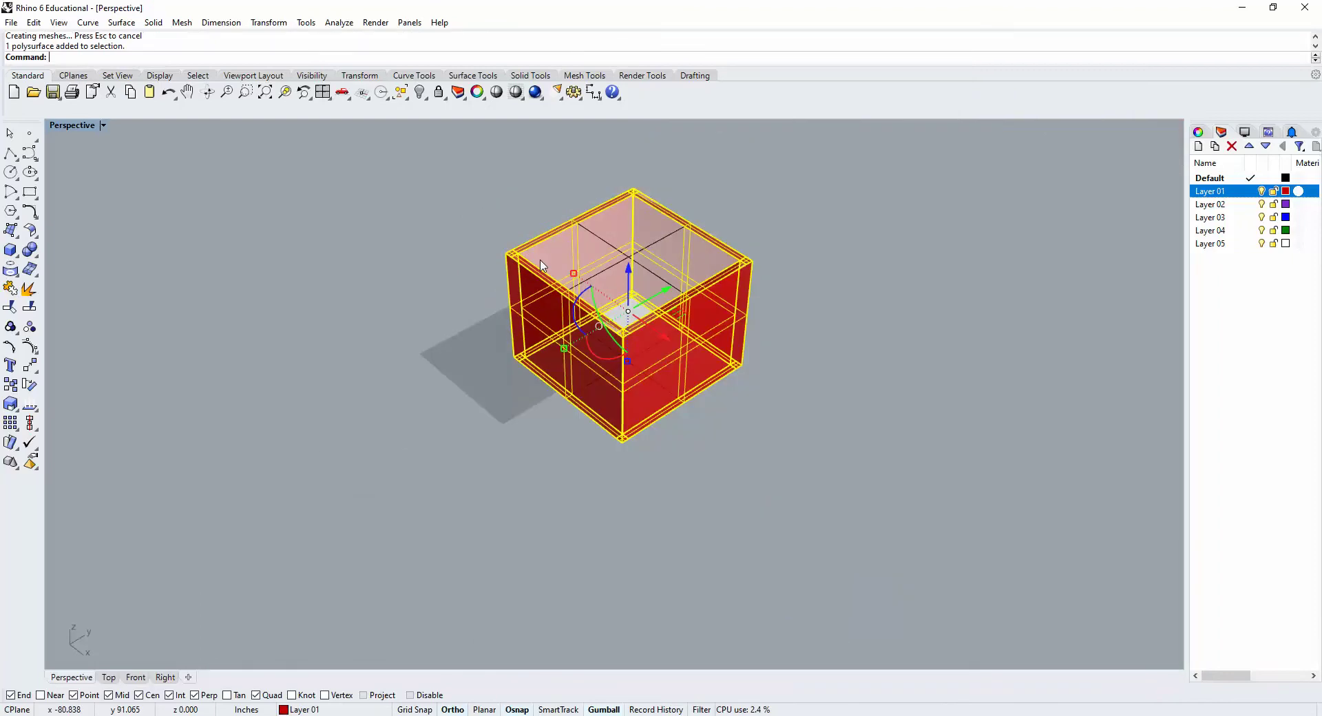
pyautogui.write('Copy')
pyautogui.press('Return')
pyautogui.click(506, 254)
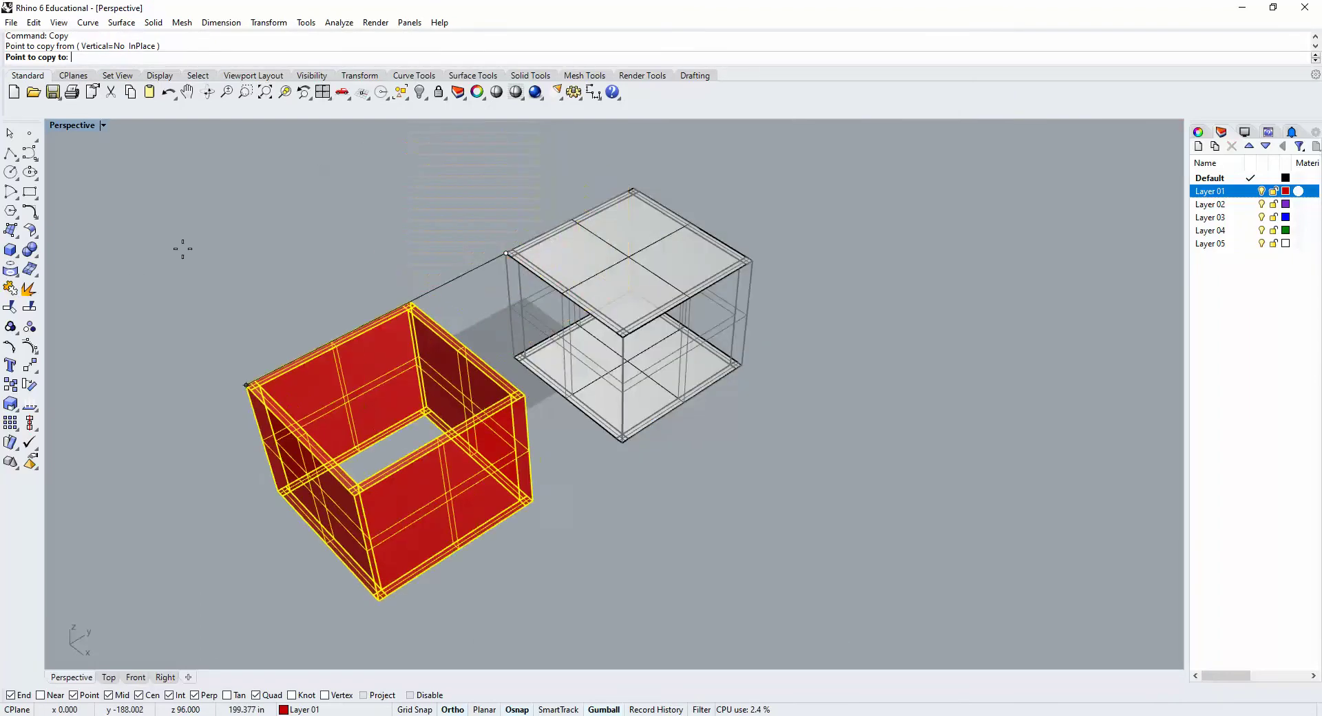
pyautogui.keyDown('shift'); pyautogui.moveTo(269, 200); pyautogui.dragTo(339, 295, button='right'); pyautogui.keyUp('shift')
pyautogui.click(365, 298)
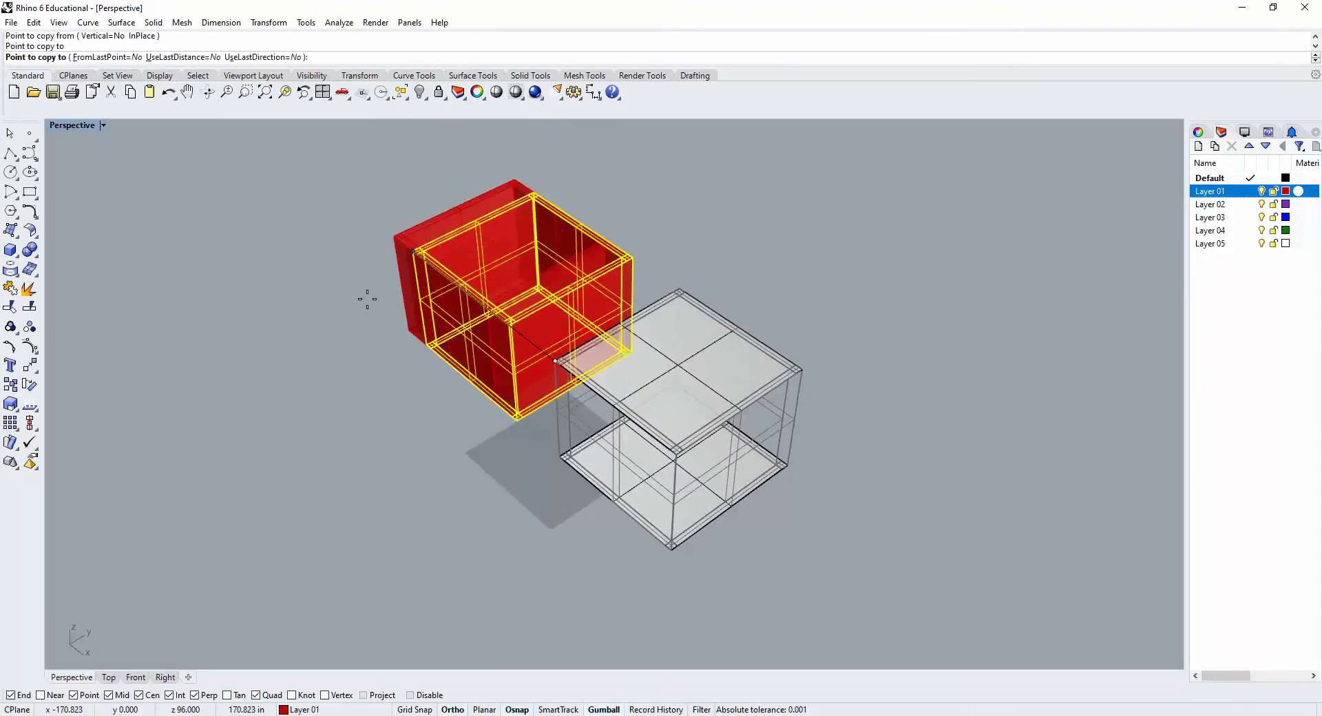
pyautogui.press('Return')
pyautogui.press('Escape')
# - Examine all edges of the copied walls with the ShowEdges analysis, and close the analysis
pyautogui.scroll(8, 490, 379)
pyautogui.click(493, 387)
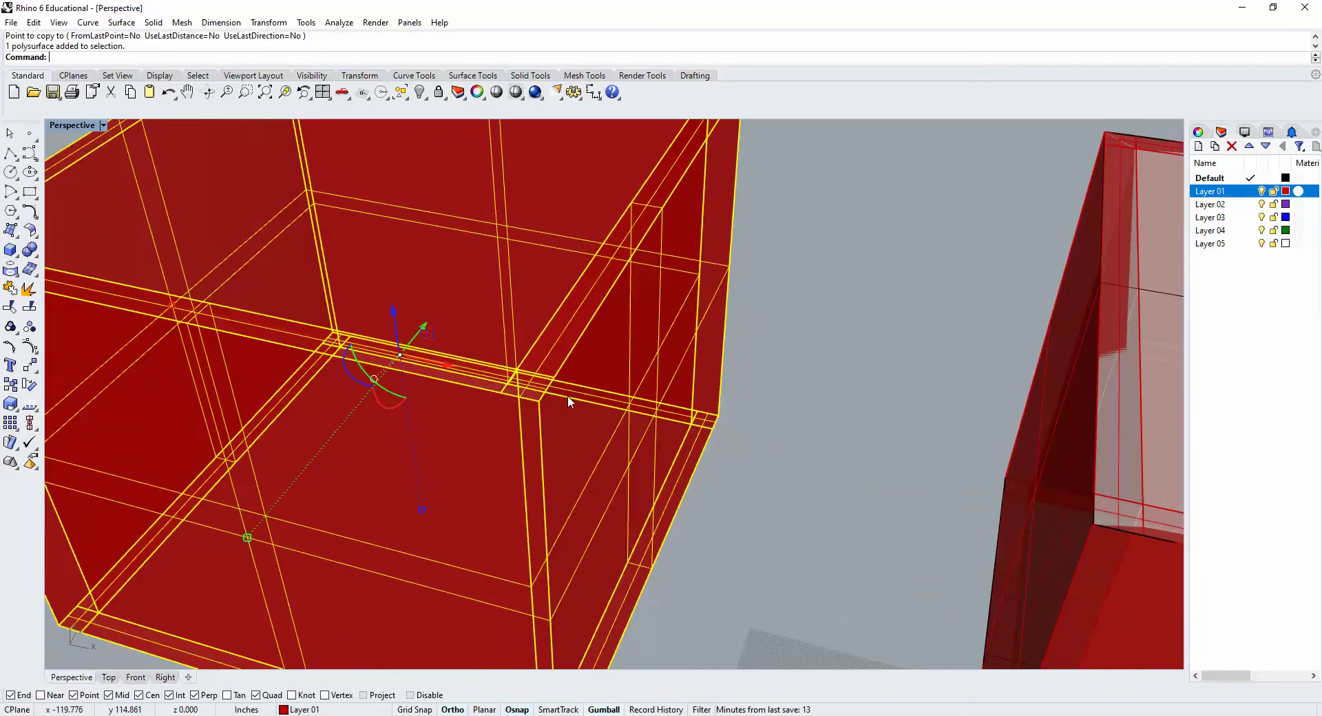
pyautogui.press('Escape')
pyautogui.scroll(-5, 753, 474)
pyautogui.click(674, 431)
pyautogui.write('ShowEdges')
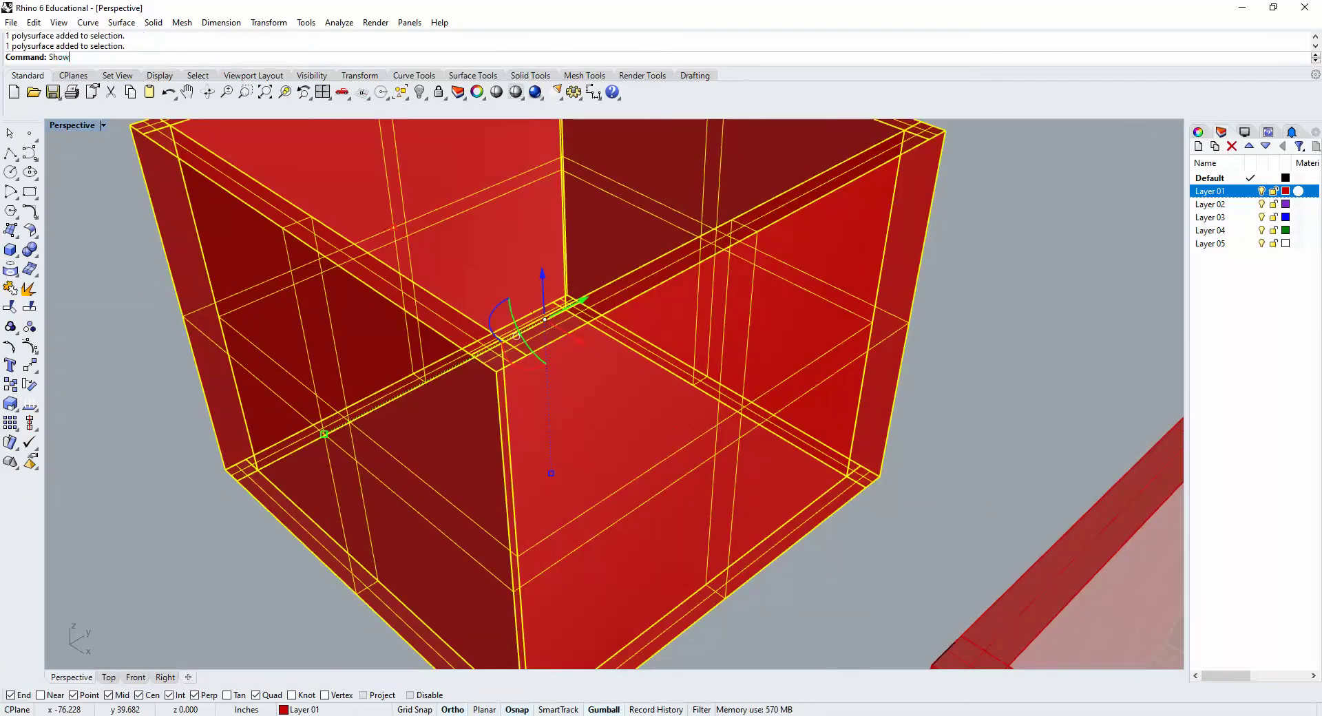
pyautogui.press('Return')
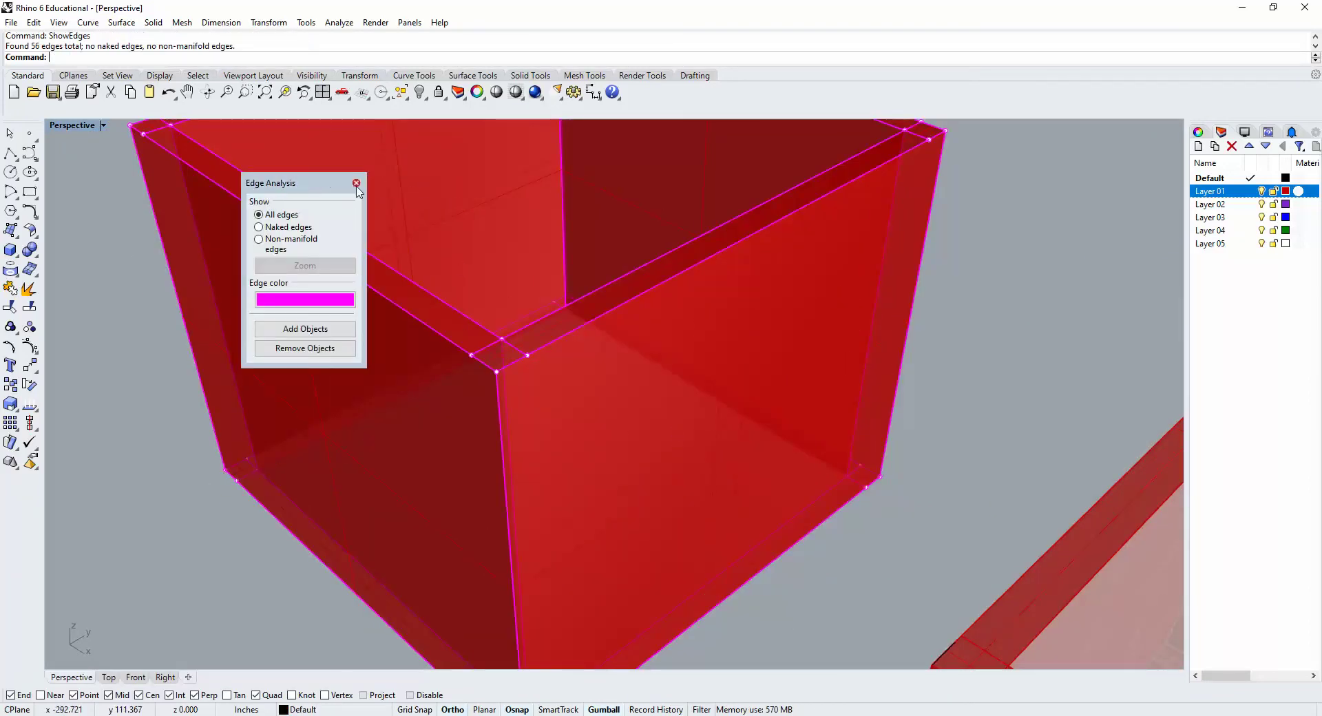
pyautogui.click(356, 184)
# - Delete the copied walls
pyautogui.scroll(-5, 409, 291)
pyautogui.click(642, 335)
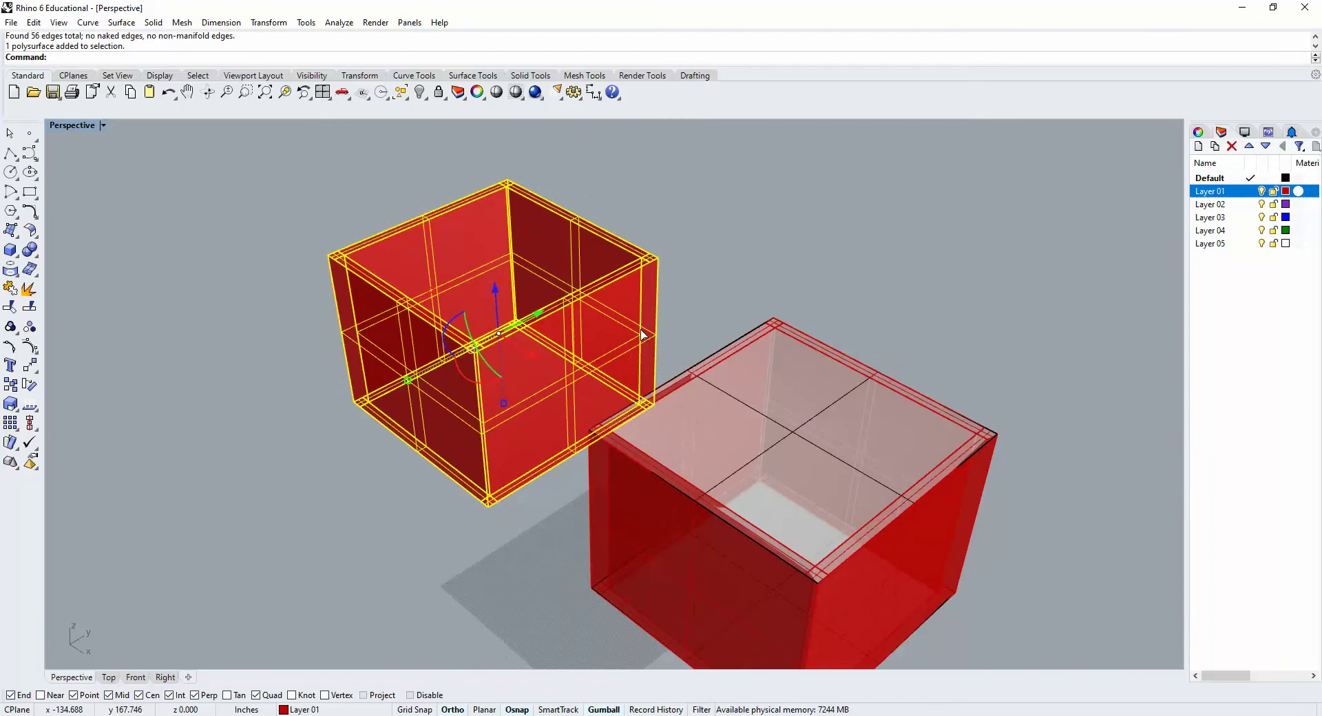
pyautogui.press('Delete')
pyautogui.scroll(-5, 679, 379)
pyautogui.scroll(6, 710, 347)
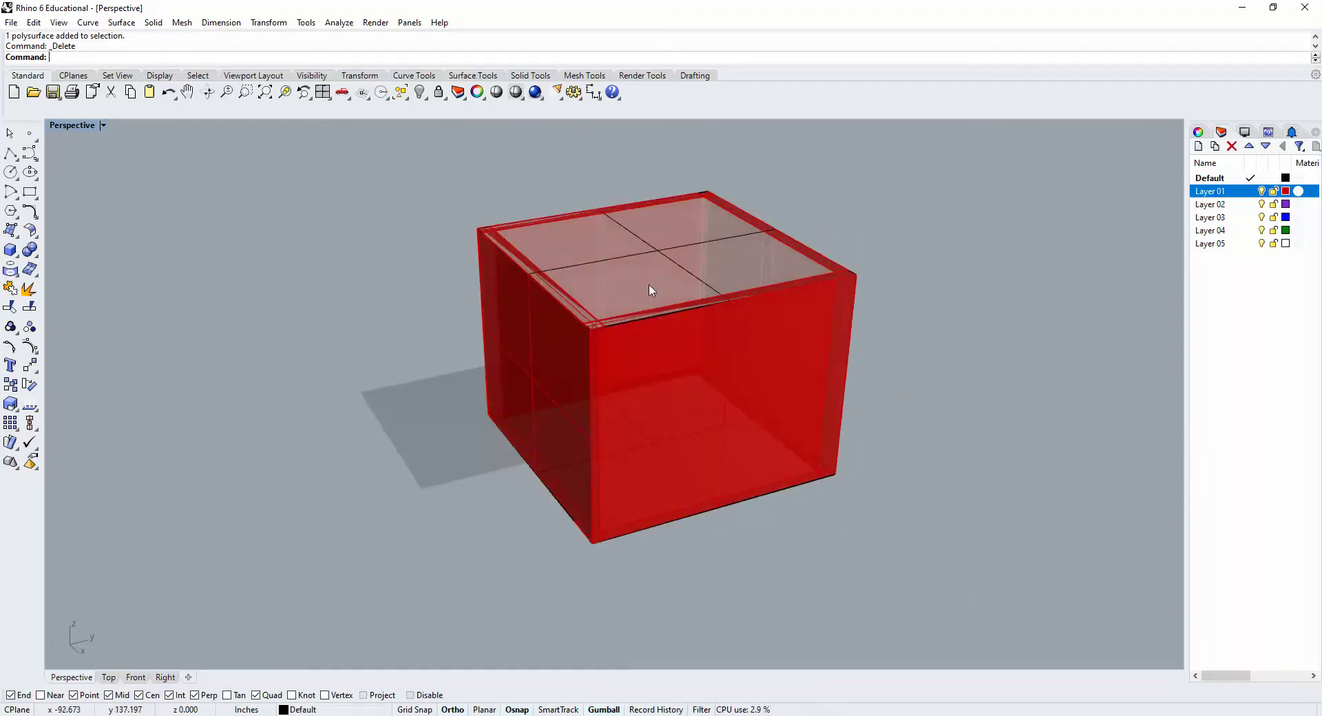
pyautogui.click(649, 284)
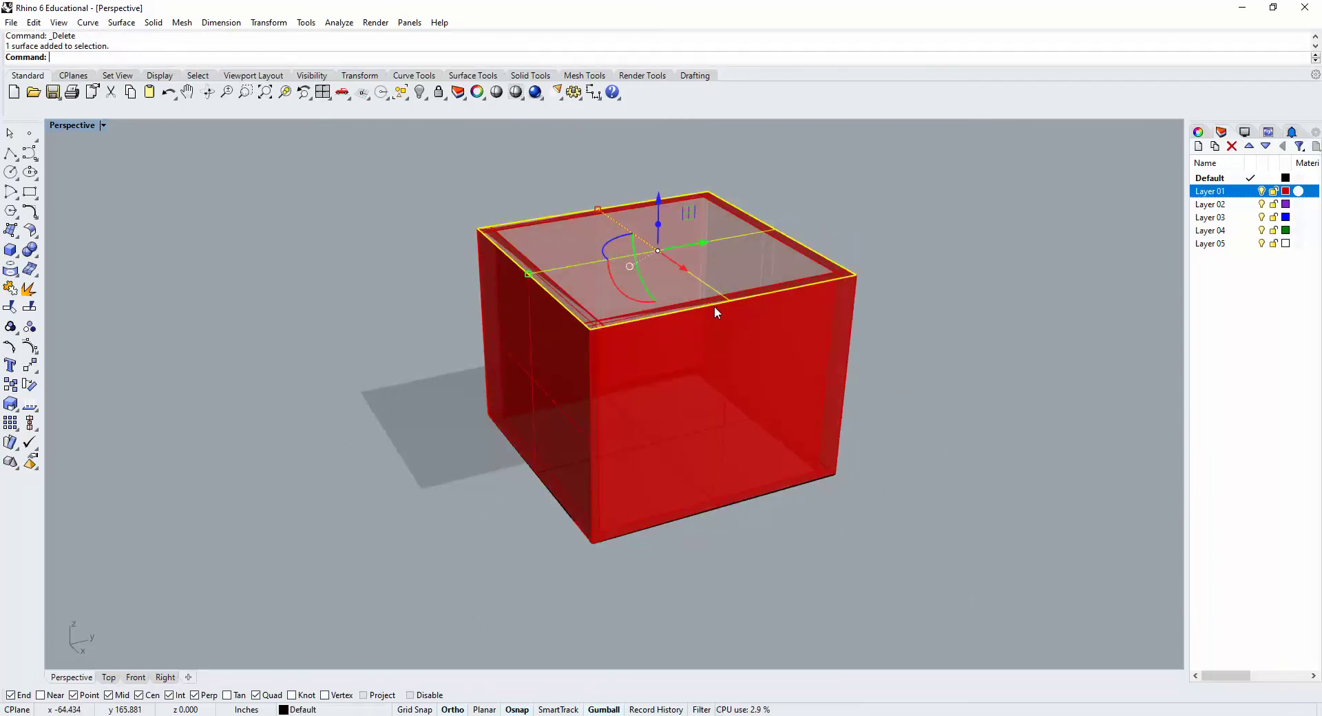
pyautogui.write('OffsetSrf')
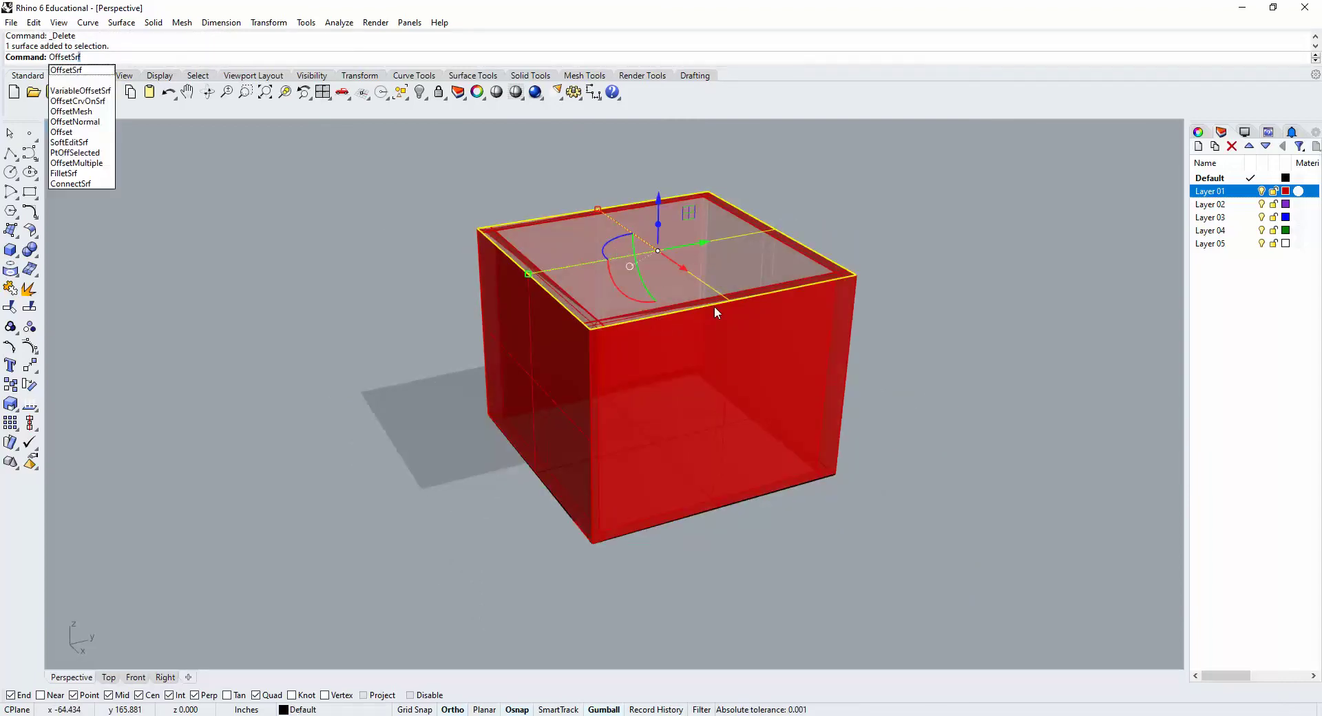
pyautogui.press('Escape')
pyautogui.press('Escape')
pyautogui.moveTo(738, 313); pyautogui.dragTo(771, 284, button='right')
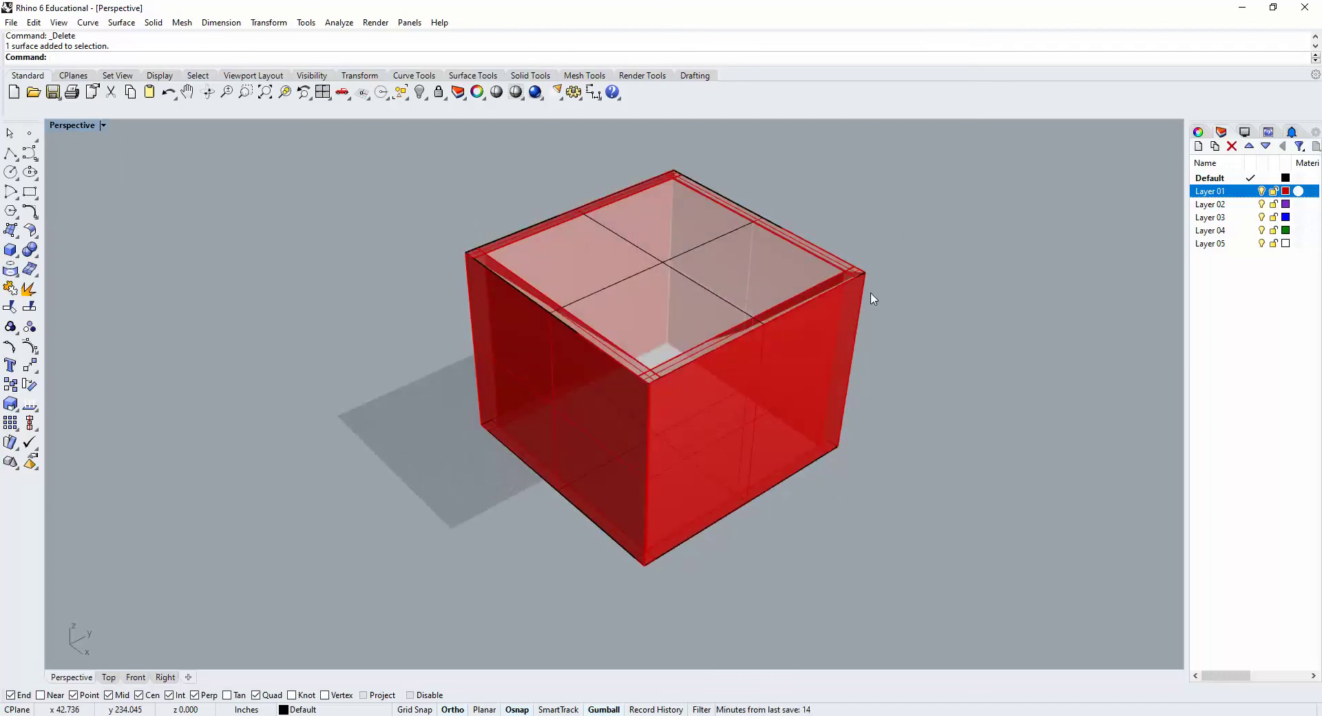
# - Undo the last three commands, back to the joined walls before their offset
pyautogui.hotkey('ctrl', 'z')
pyautogui.hotkey('ctrl', 'z')
pyautogui.hotkey('ctrl', 'z')
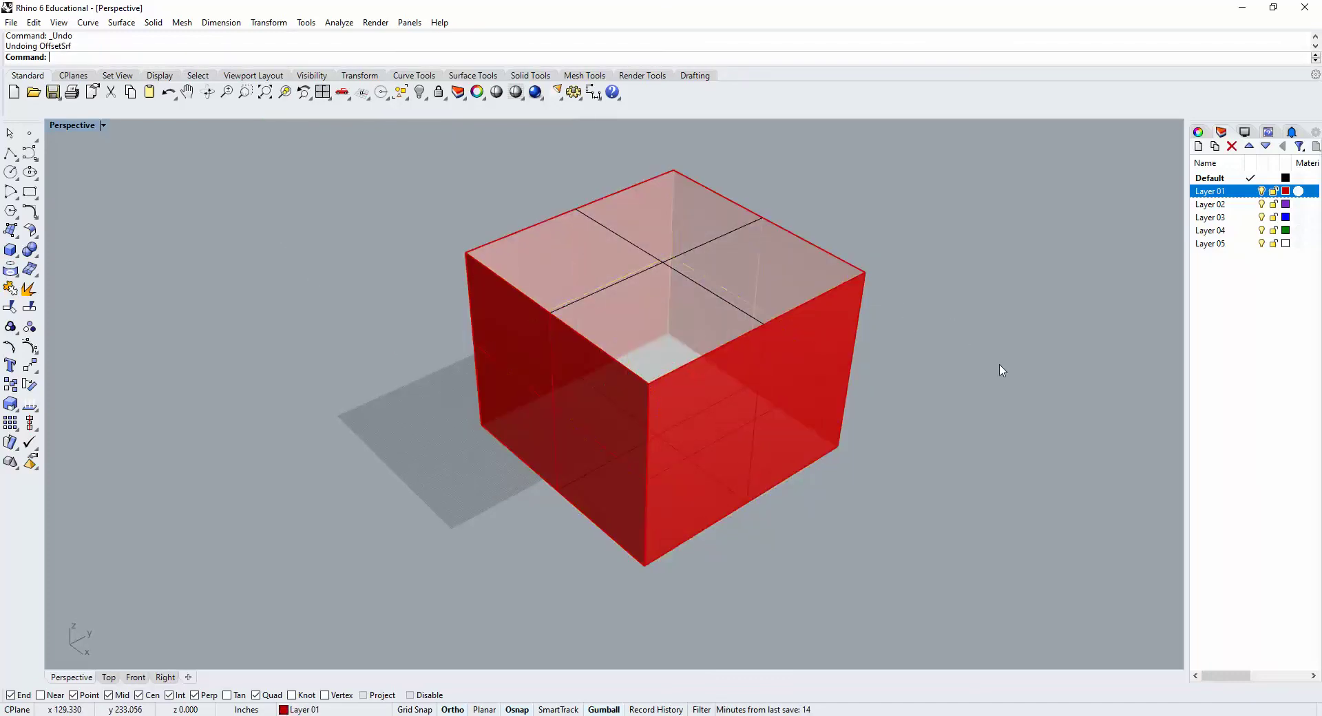
# - Try to extrude a single side wall face with ExtrudeSrf
pyautogui.write('ExtrudeSrf')
pyautogui.press('Return')
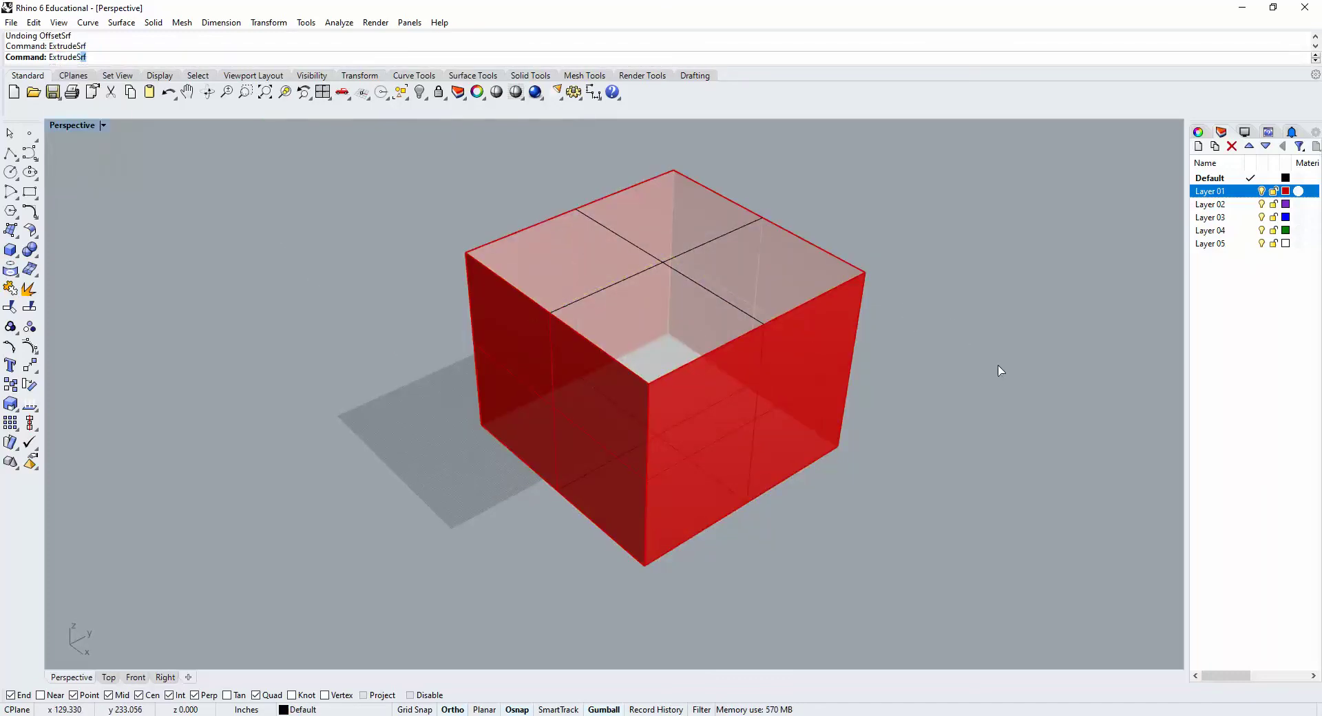
pyautogui.click(715, 437)
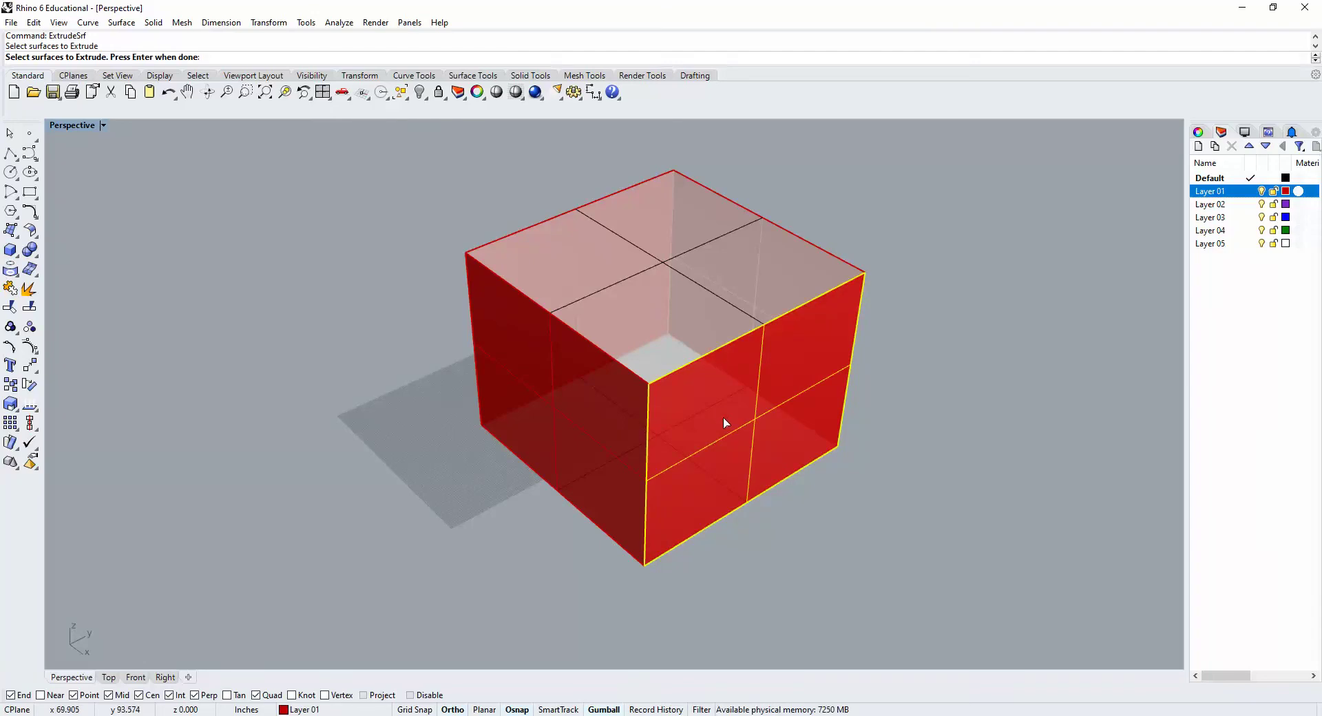
pyautogui.moveTo(723, 417); pyautogui.dragTo(797, 342, button='right')
pyautogui.scroll(5, 792, 311)
pyautogui.press('Return')
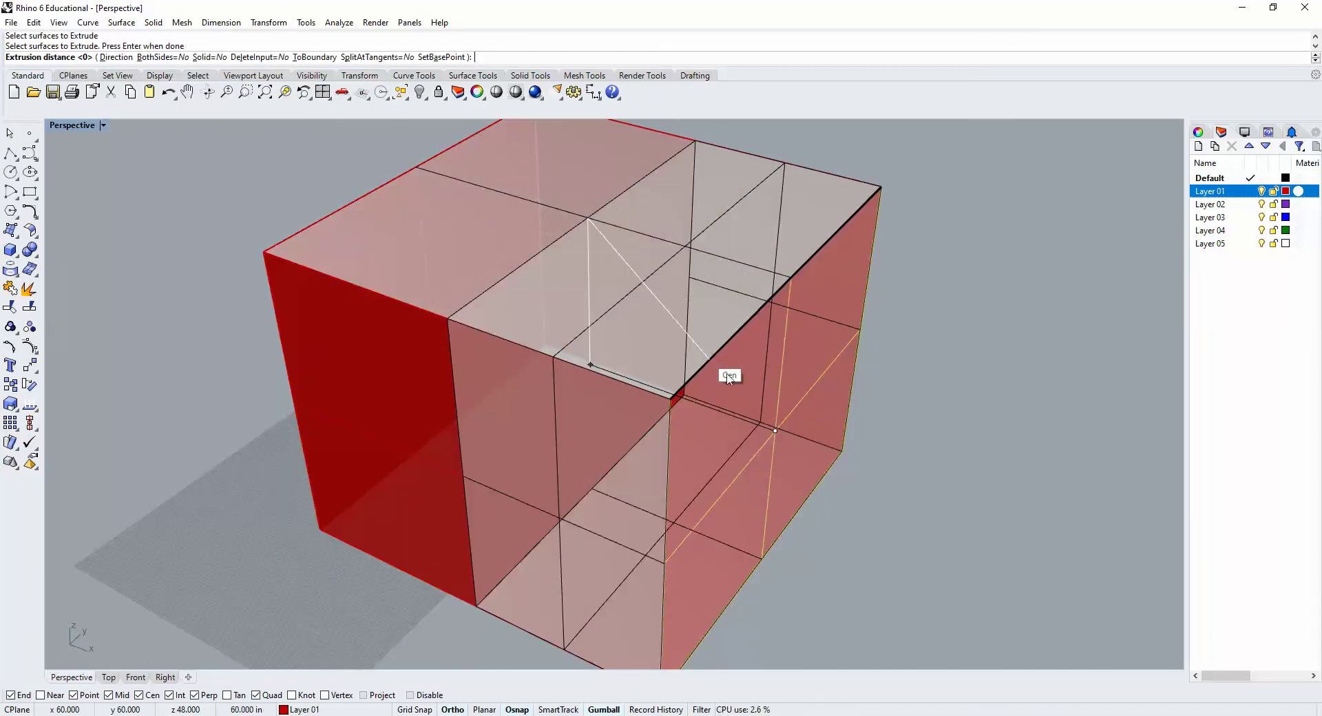
pyautogui.press('Escape')
# - Redo only the OffsetSrf command on the walls, choosing it from the list of multiple redos
pyautogui.click(36, 24)
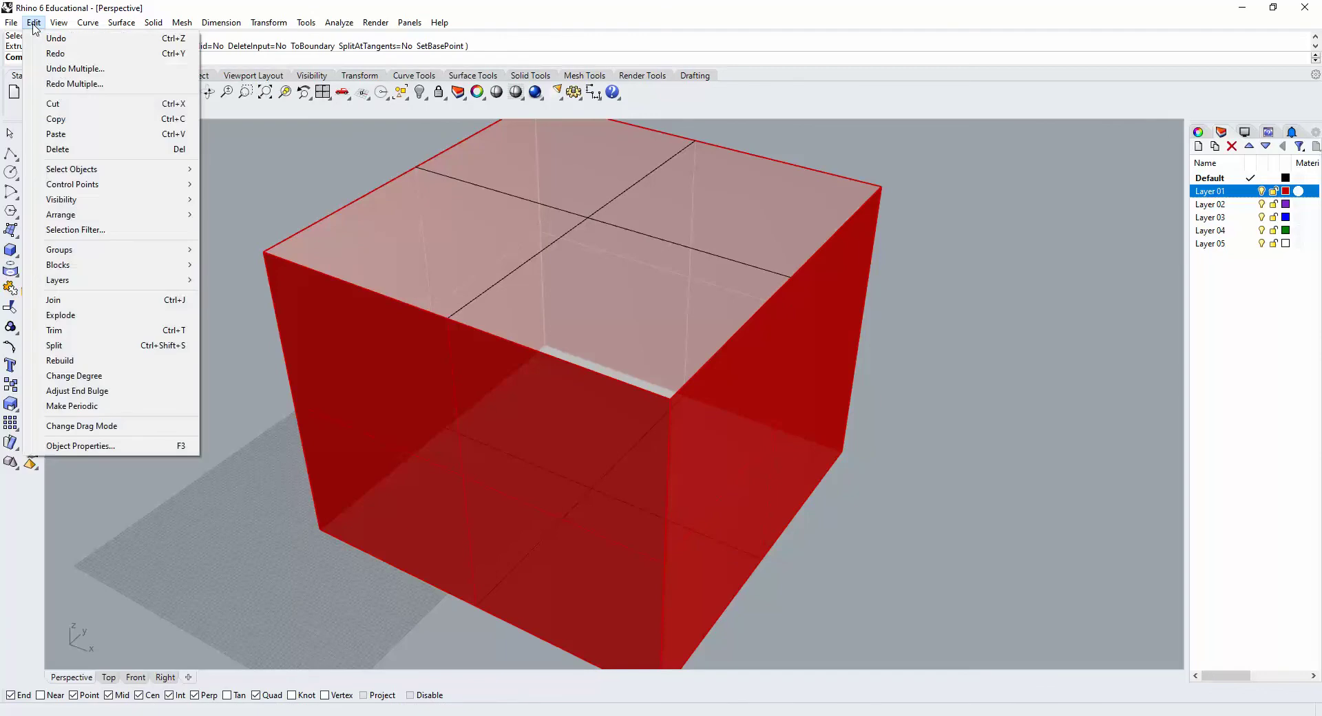
pyautogui.click(58, 83)
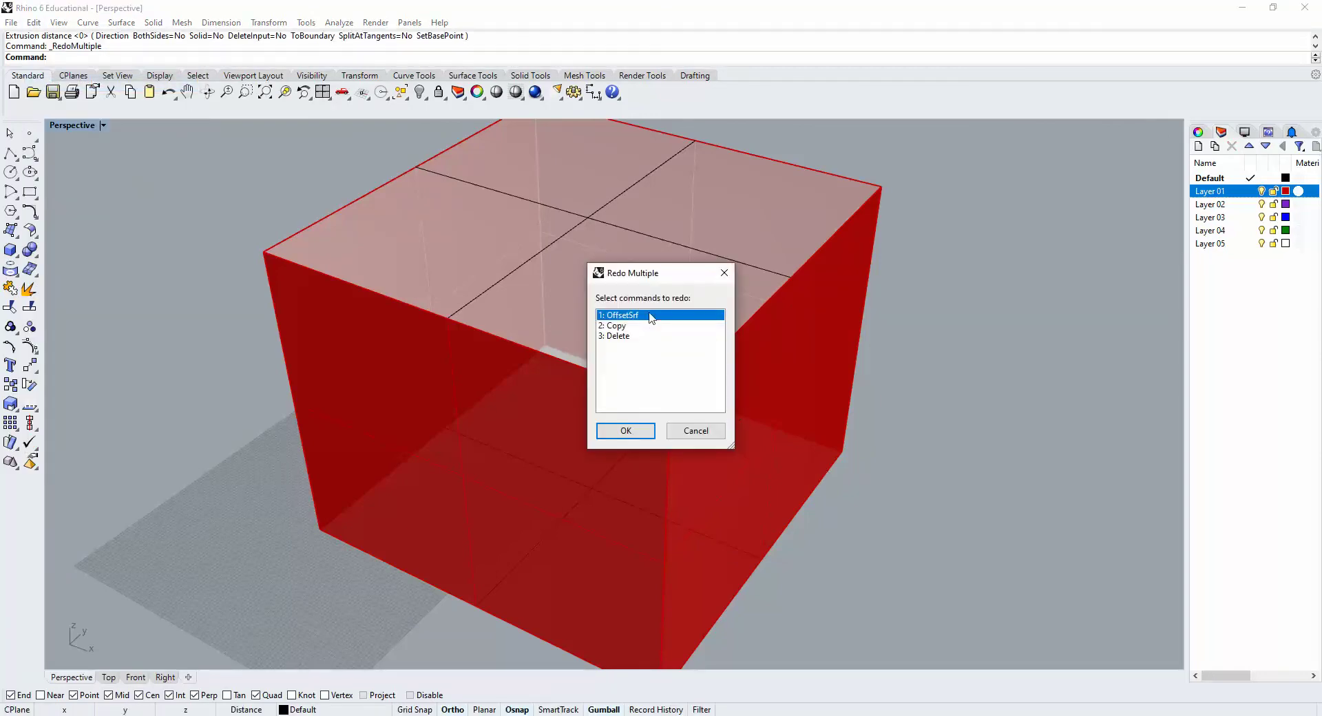
pyautogui.click(626, 430)
# - Offset the top surface downward by 12" as a solid, flipping the offset direction
pyautogui.scroll(-5, 849, 410)
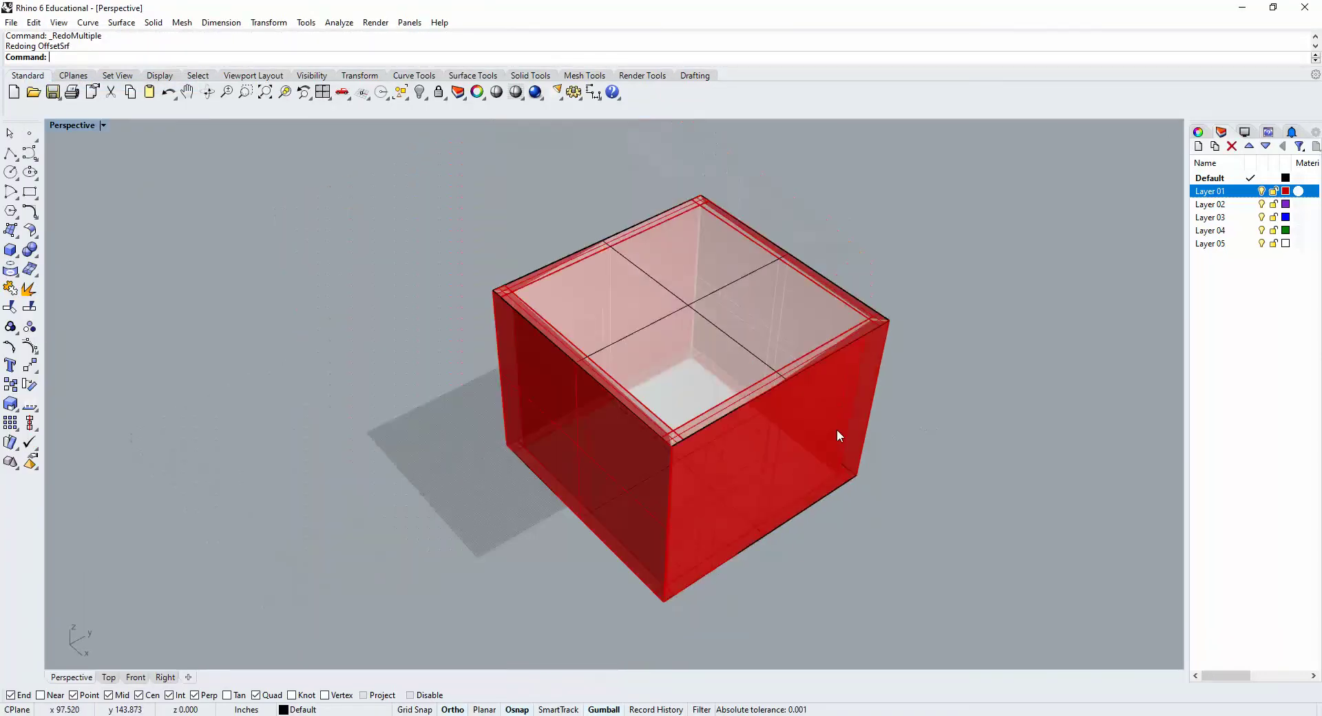
pyautogui.click(717, 304)
pyautogui.write('O')
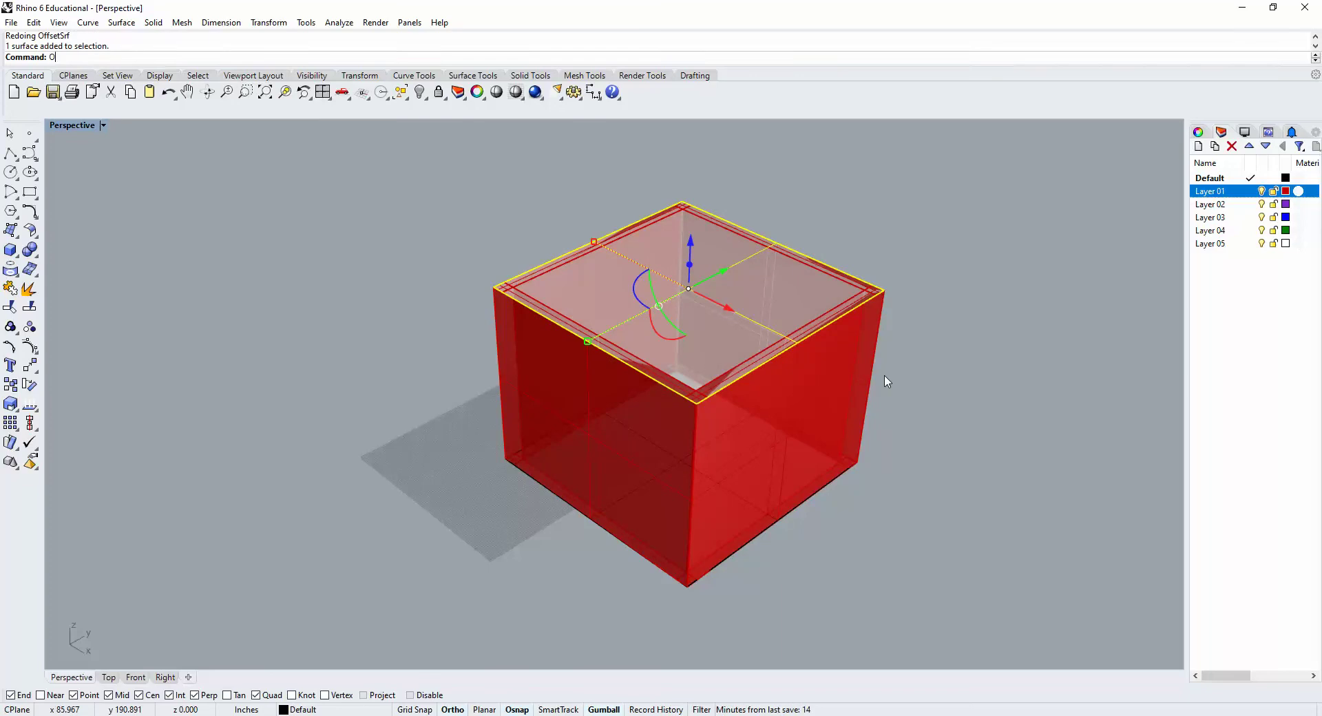
pyautogui.write('ffsetSrf')
pyautogui.press('Return')
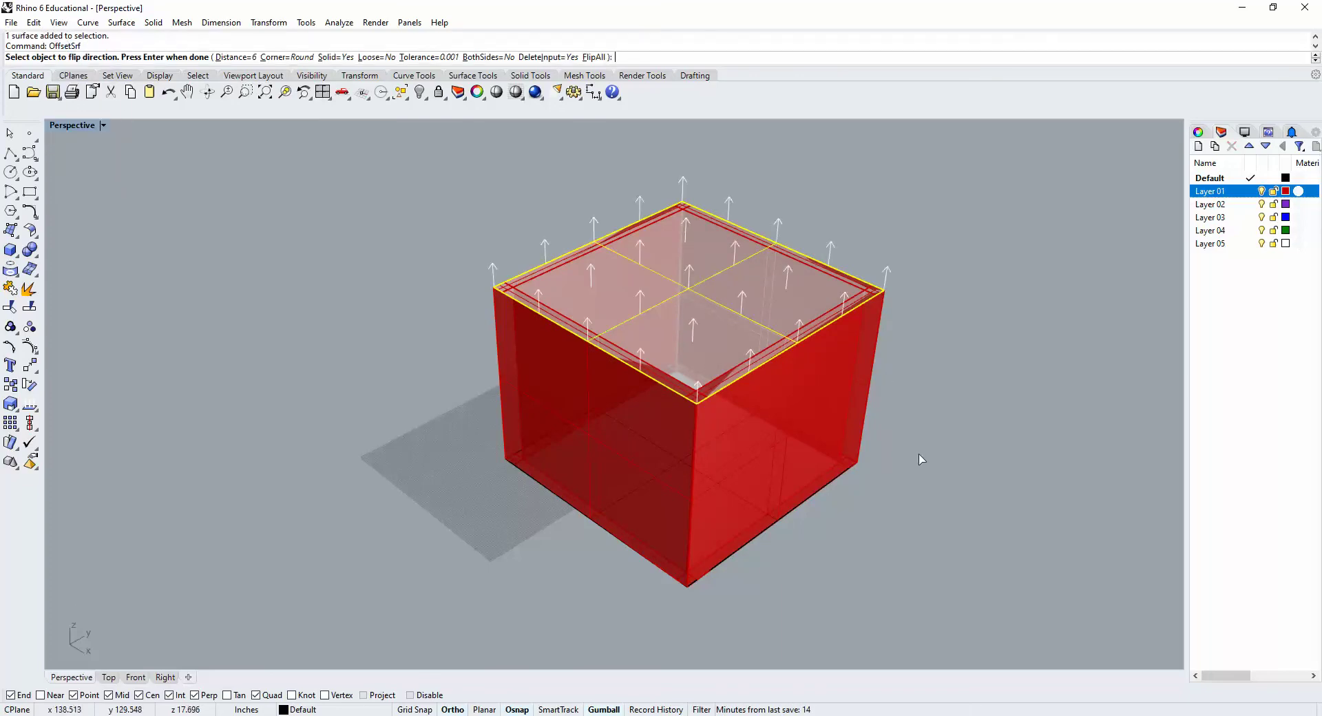
pyautogui.write('f')
pyautogui.press('Return')
pyautogui.moveTo(909, 451); pyautogui.dragTo(923, 443, button='right')
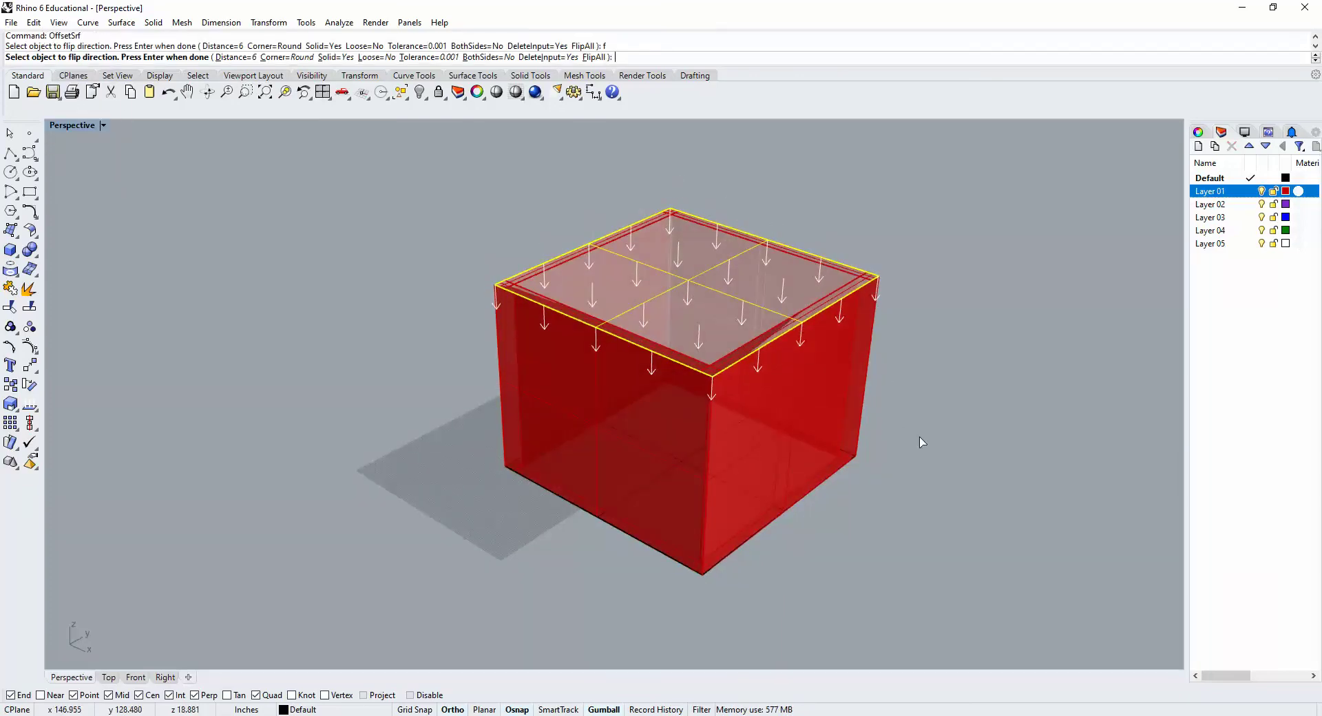
pyautogui.write('12"')
pyautogui.press('Return')
pyautogui.press('Return')
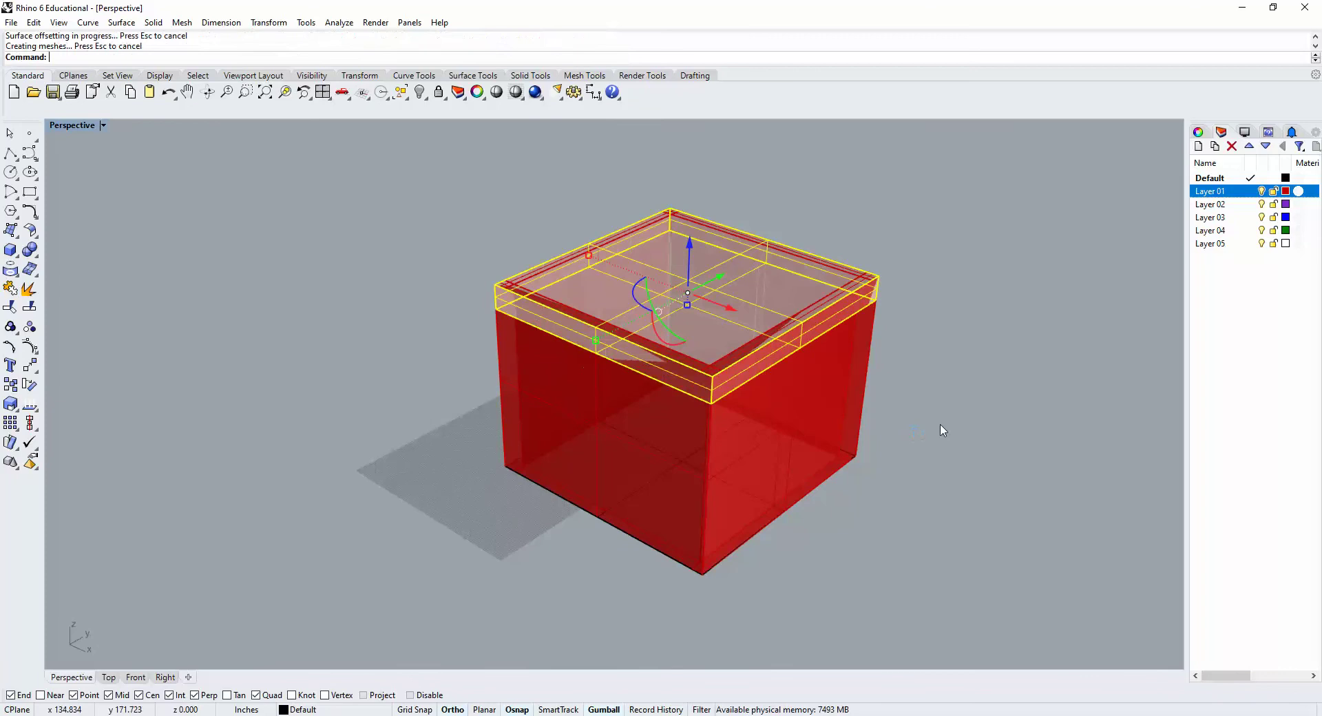
# - Offset the bottom surface upward by 8" as a solid, flipping the offset direction
pyautogui.moveTo(847, 544); pyautogui.dragTo(770, 471, button='right')
pyautogui.click(771, 471)
pyautogui.press('Return')
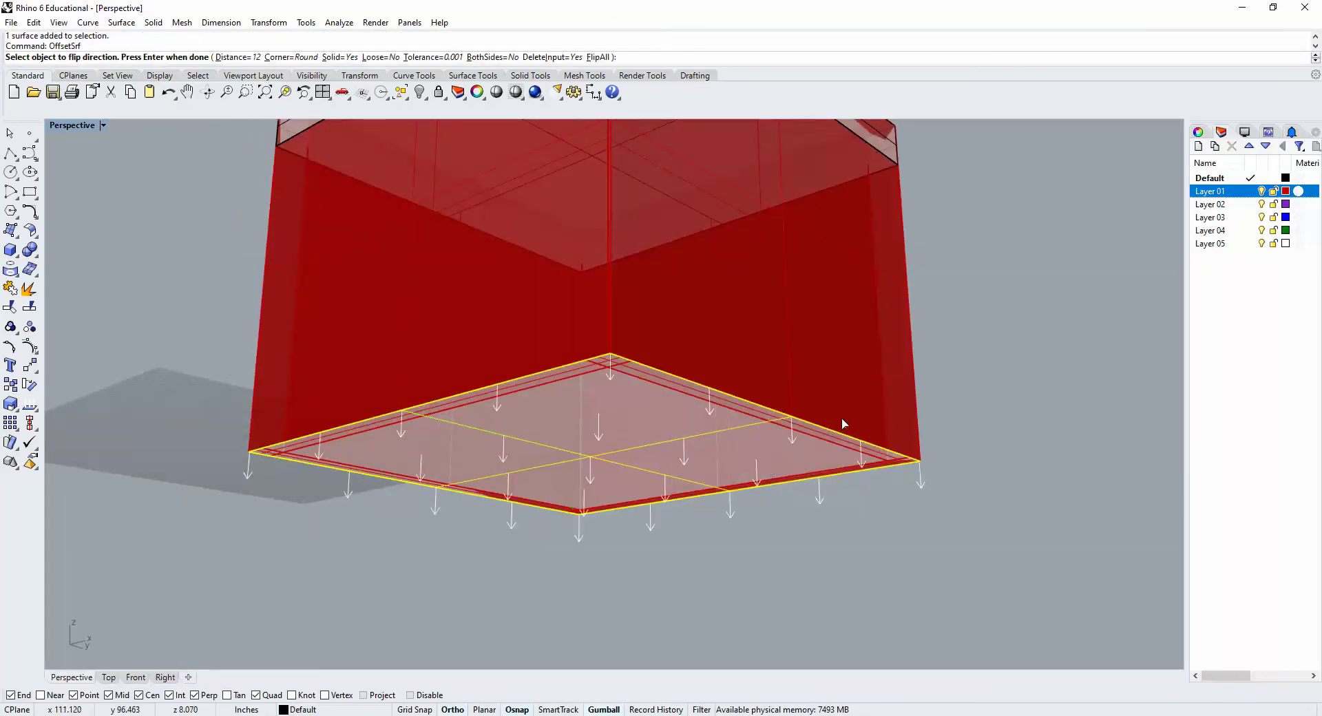
pyautogui.write('f')
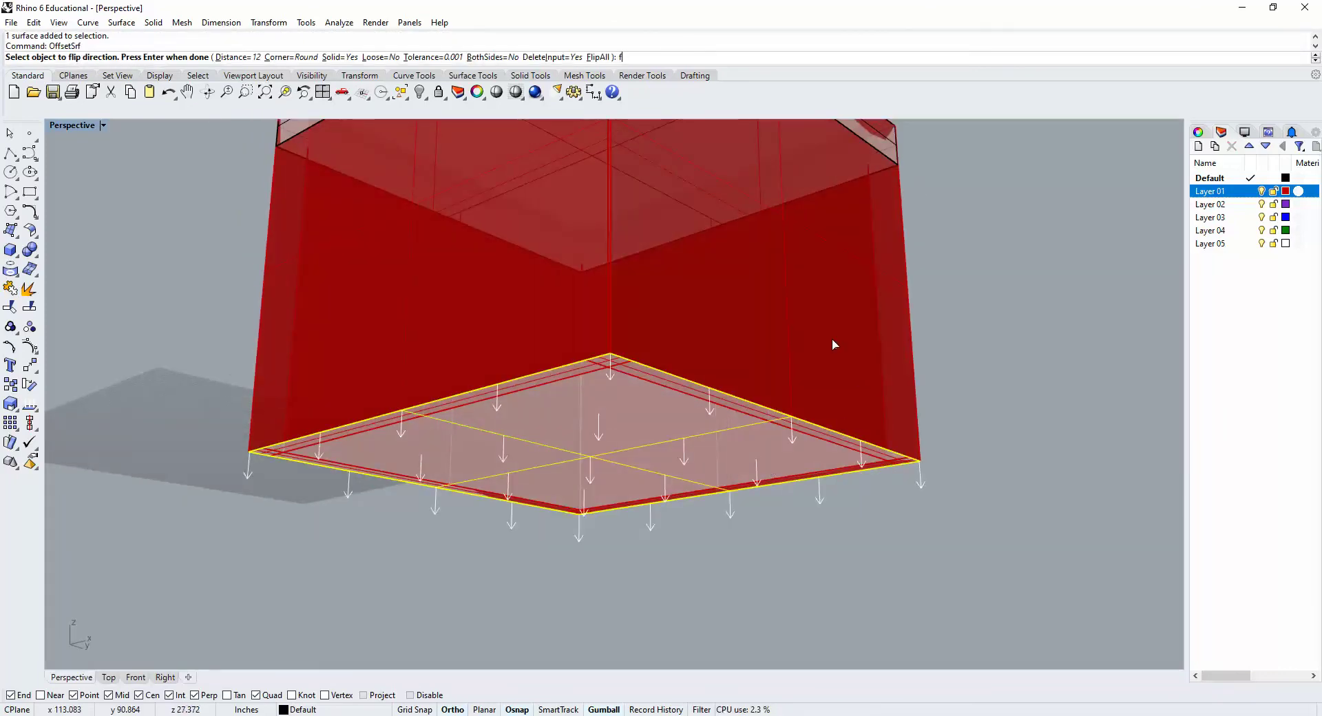
pyautogui.press('Return')
pyautogui.moveTo(776, 366); pyautogui.dragTo(785, 346, button='right')
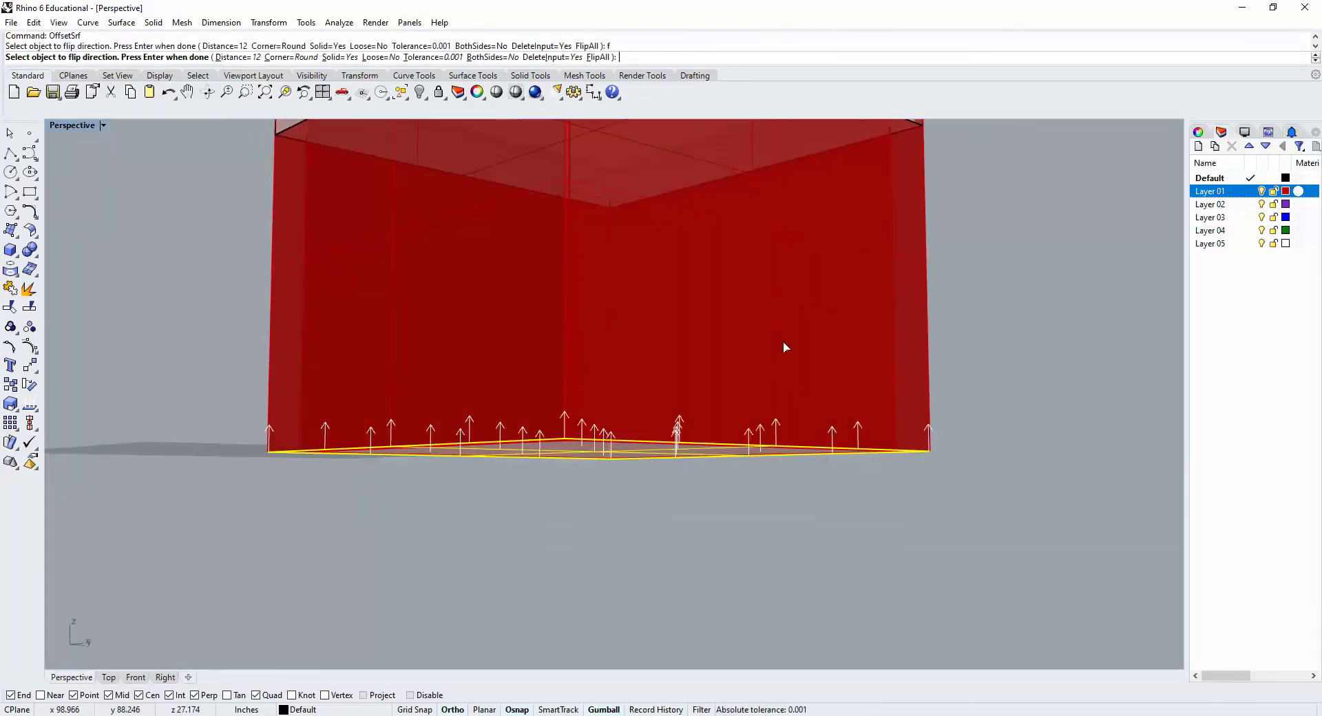
pyautogui.write('8')
pyautogui.press('Return')
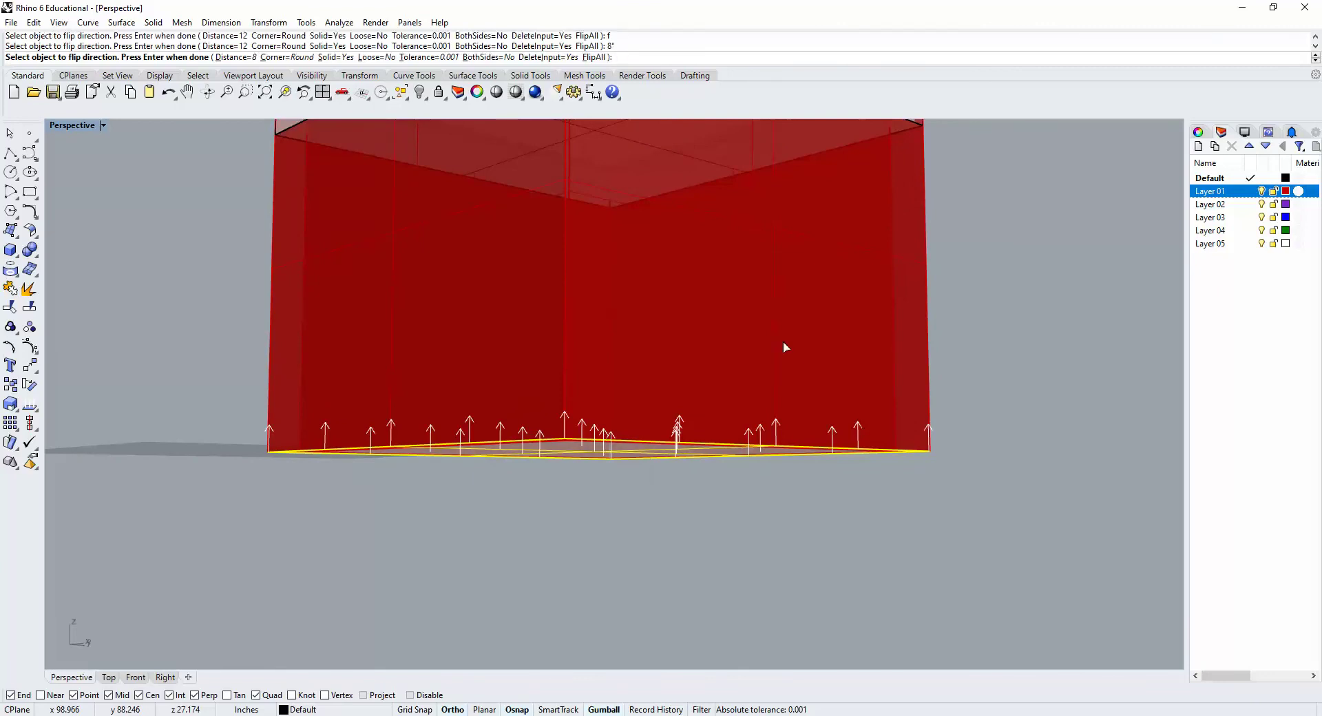
pyautogui.press('Return')
pyautogui.moveTo(686, 300); pyautogui.dragTo(1069, 348, button='right')
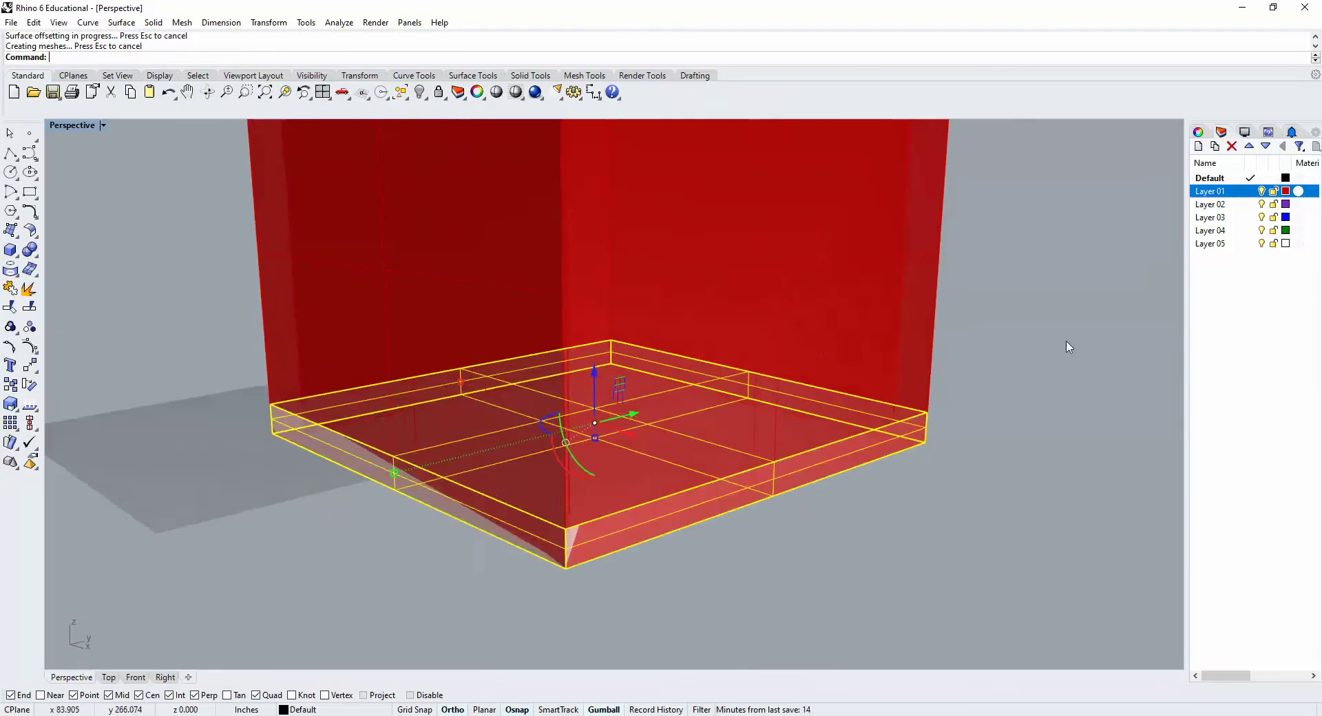
# - Scale the walls vertically with Scale1D from their bottom corner so their top edge meets the underside of the roof slab
pyautogui.scroll(-3, 1068, 349)
pyautogui.moveTo(896, 358); pyautogui.dragTo(801, 375, button='right')
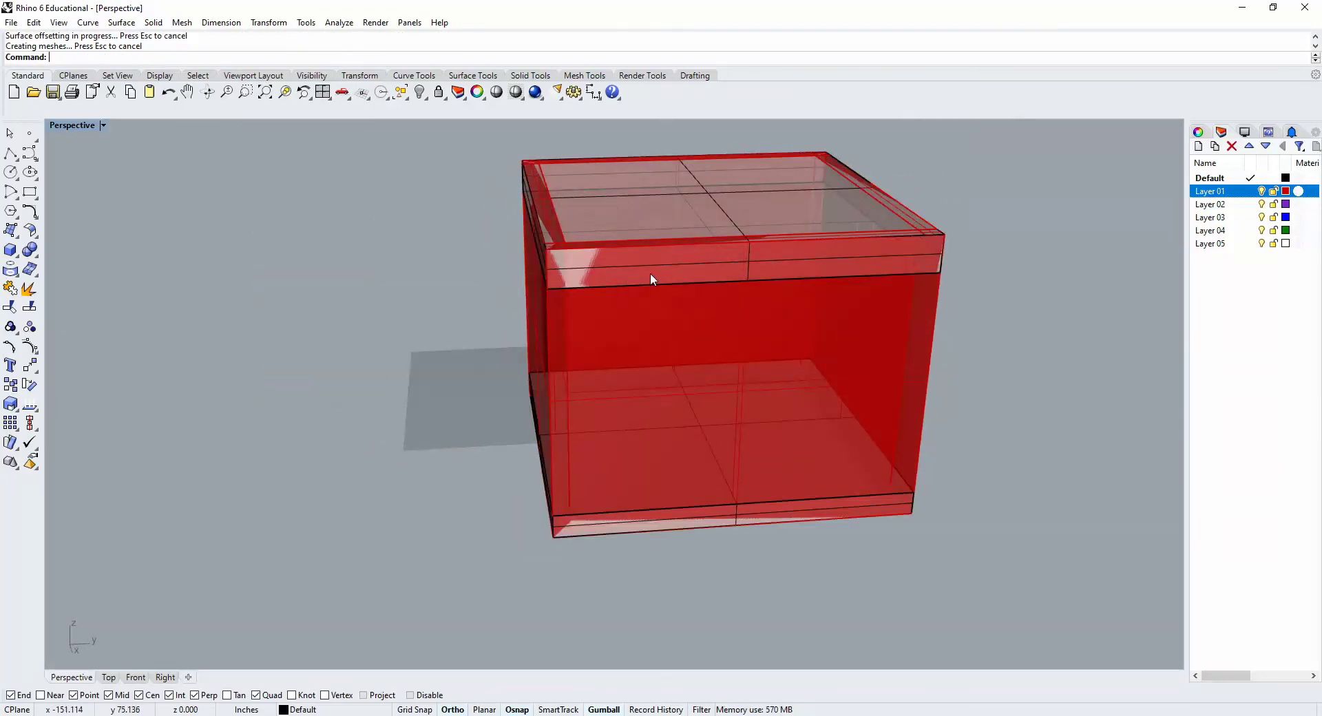
pyautogui.scroll(-3, 650, 273)
pyautogui.click(737, 296)
pyautogui.moveTo(741, 299); pyautogui.dragTo(755, 283, button='right')
pyautogui.scroll(2, 756, 286)
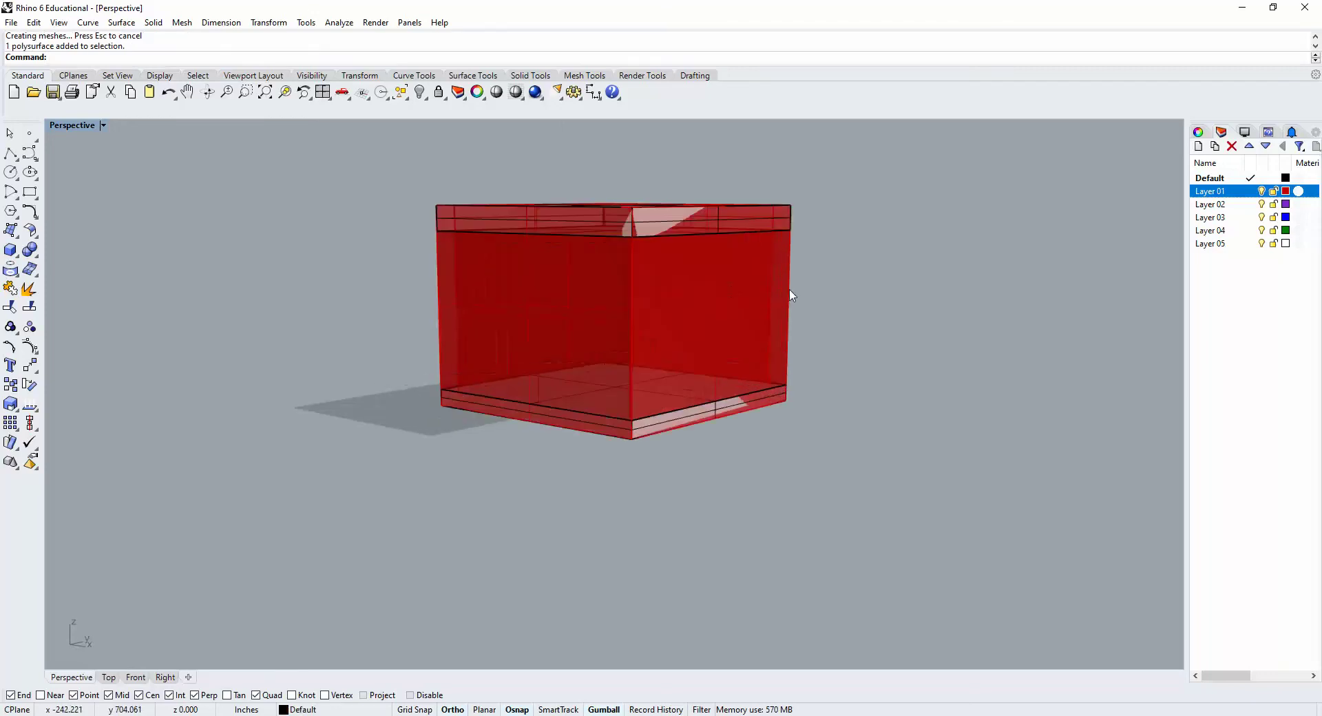
pyautogui.click(790, 292)
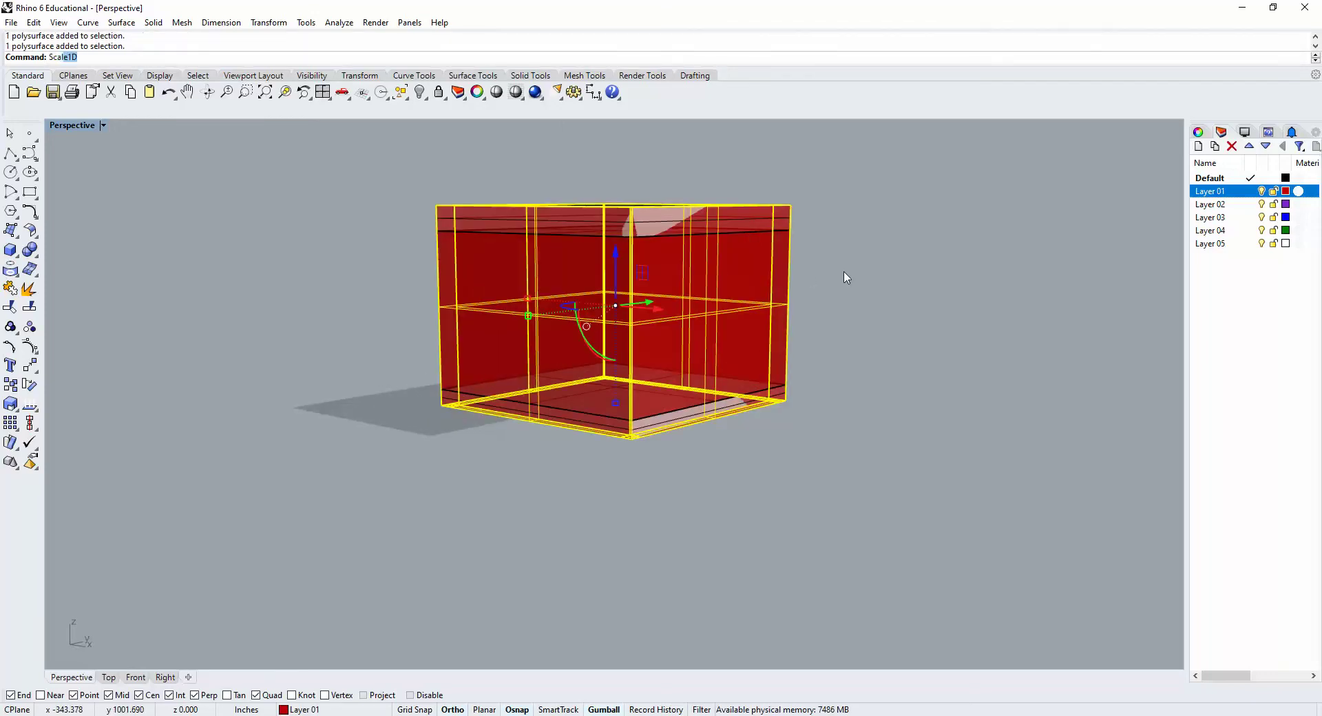
pyautogui.press('Return')
pyautogui.scroll(4, 812, 227)
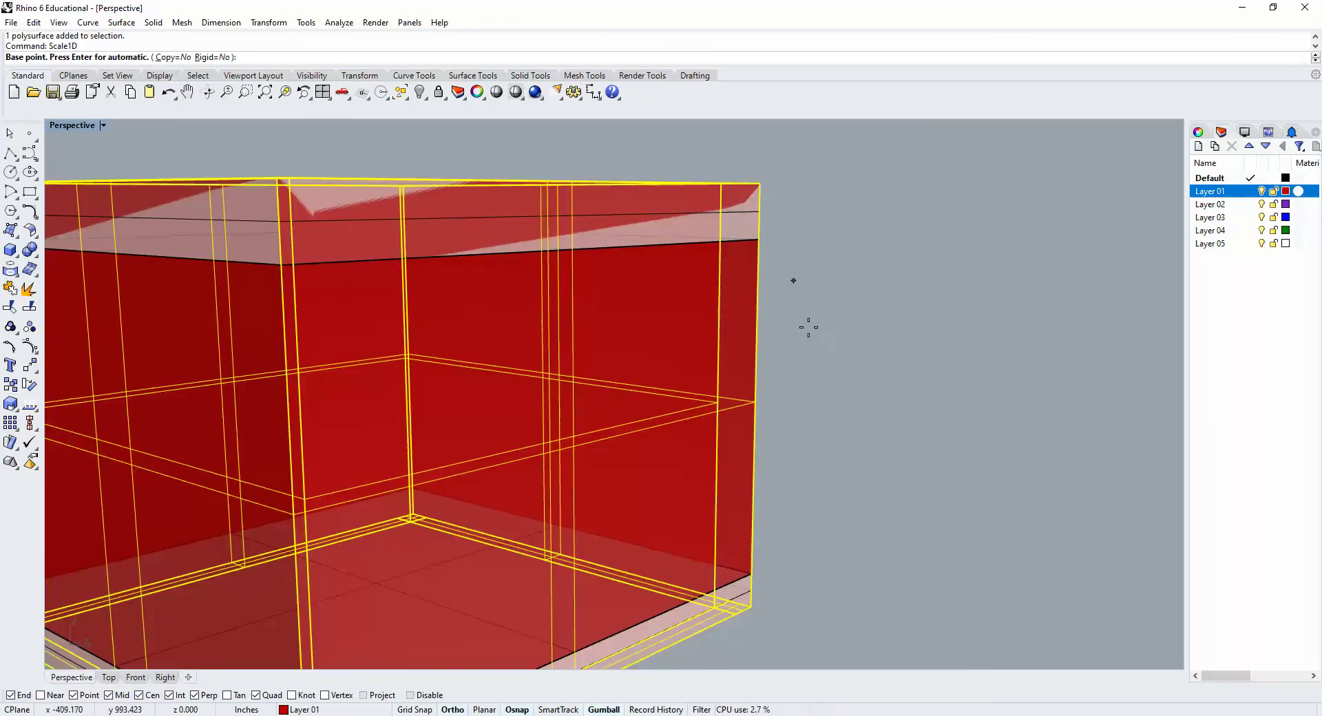
pyautogui.click(751, 607)
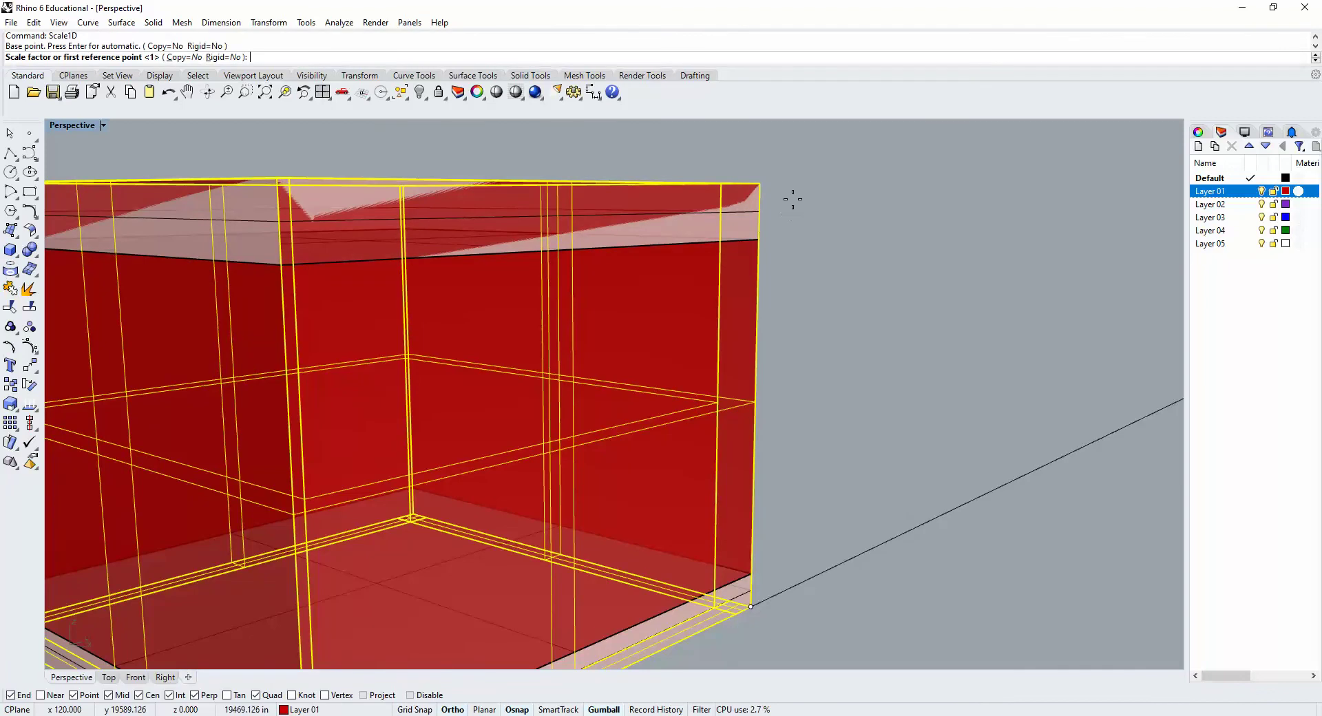
pyautogui.scroll(-4, 760, 184)
pyautogui.click(762, 236)
pyautogui.press('Escape')
pyautogui.press('Escape')
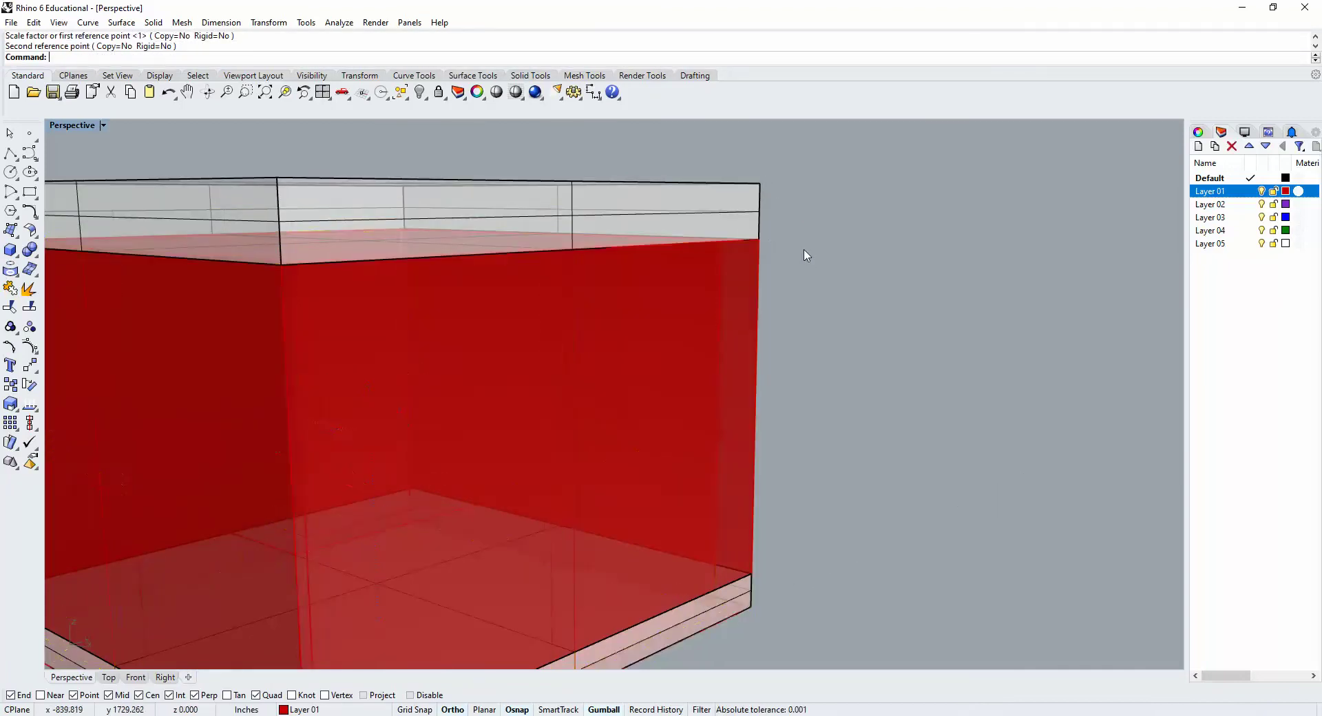
# - Scale the walls vertically again with Scale1D from their top corner so their bottom edge meets the top of the floor slab
pyautogui.click(757, 327)
pyautogui.press('Return')
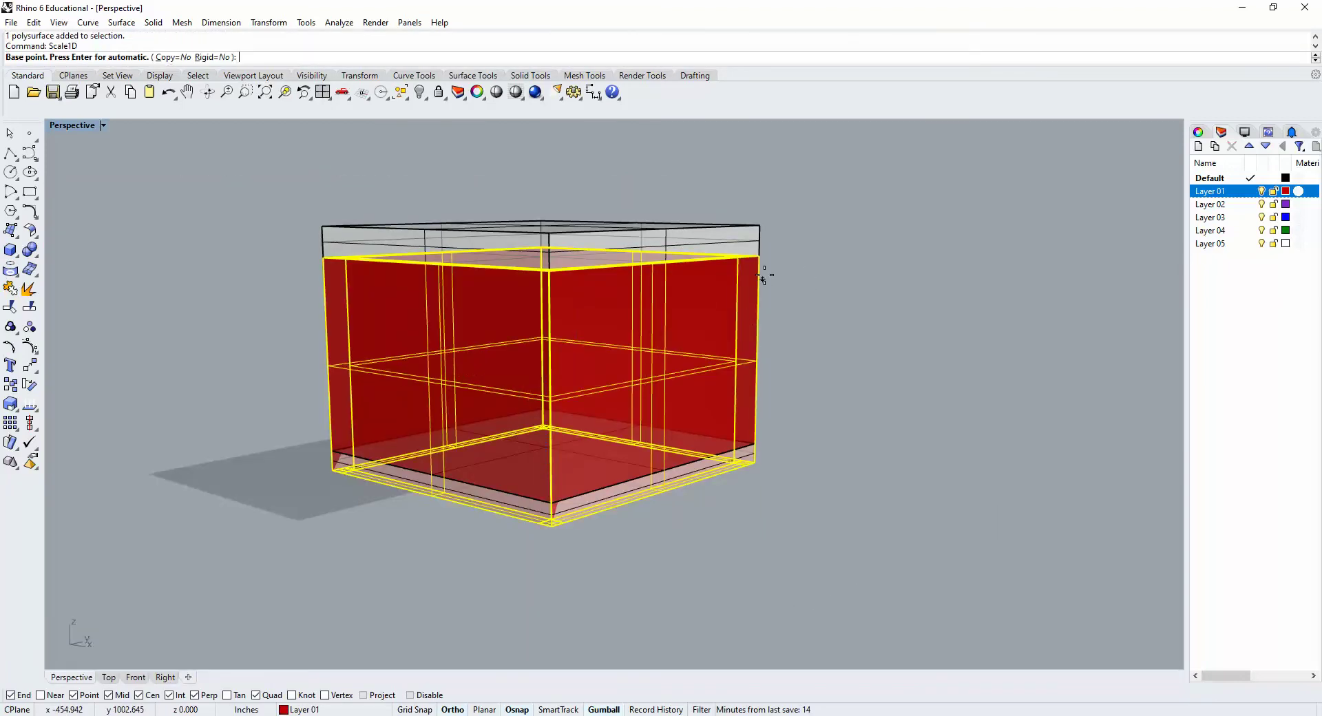
pyautogui.scroll(3, 762, 273)
pyautogui.click(757, 248)
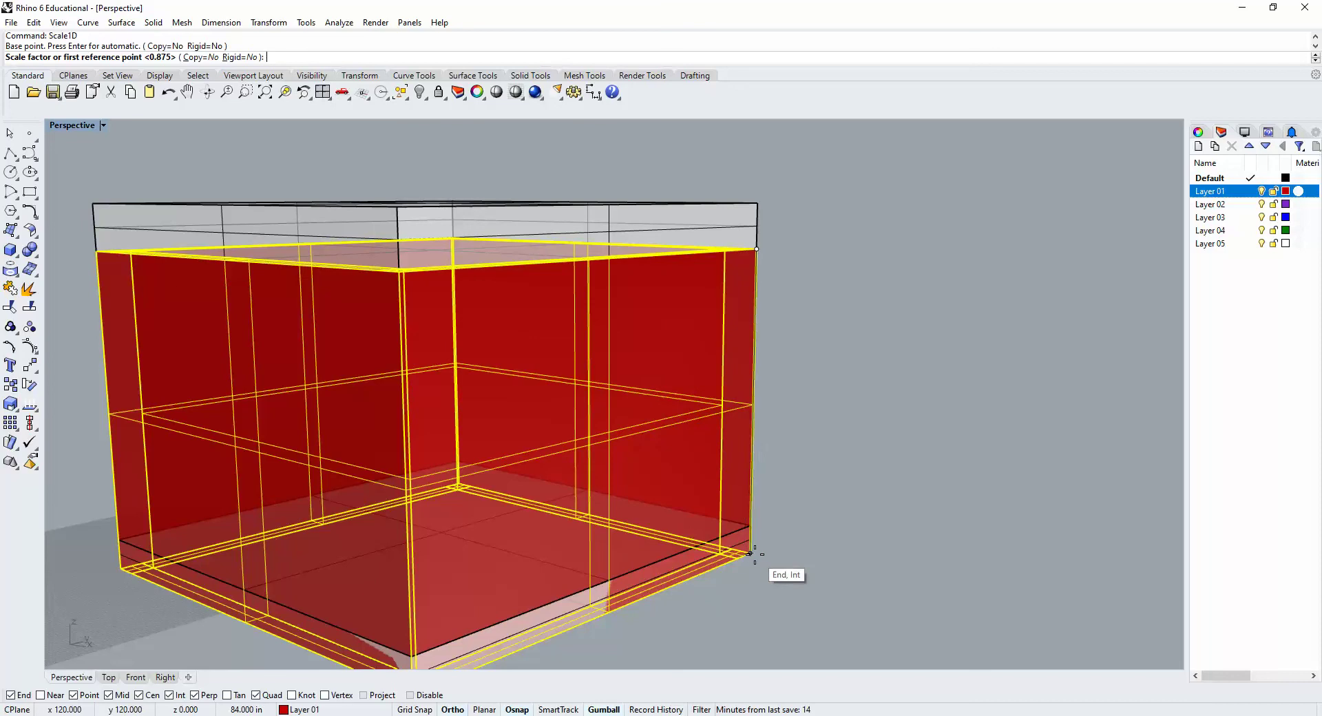
pyautogui.click(750, 553)
pyautogui.click(750, 525)
pyautogui.scroll(-3, 792, 447)
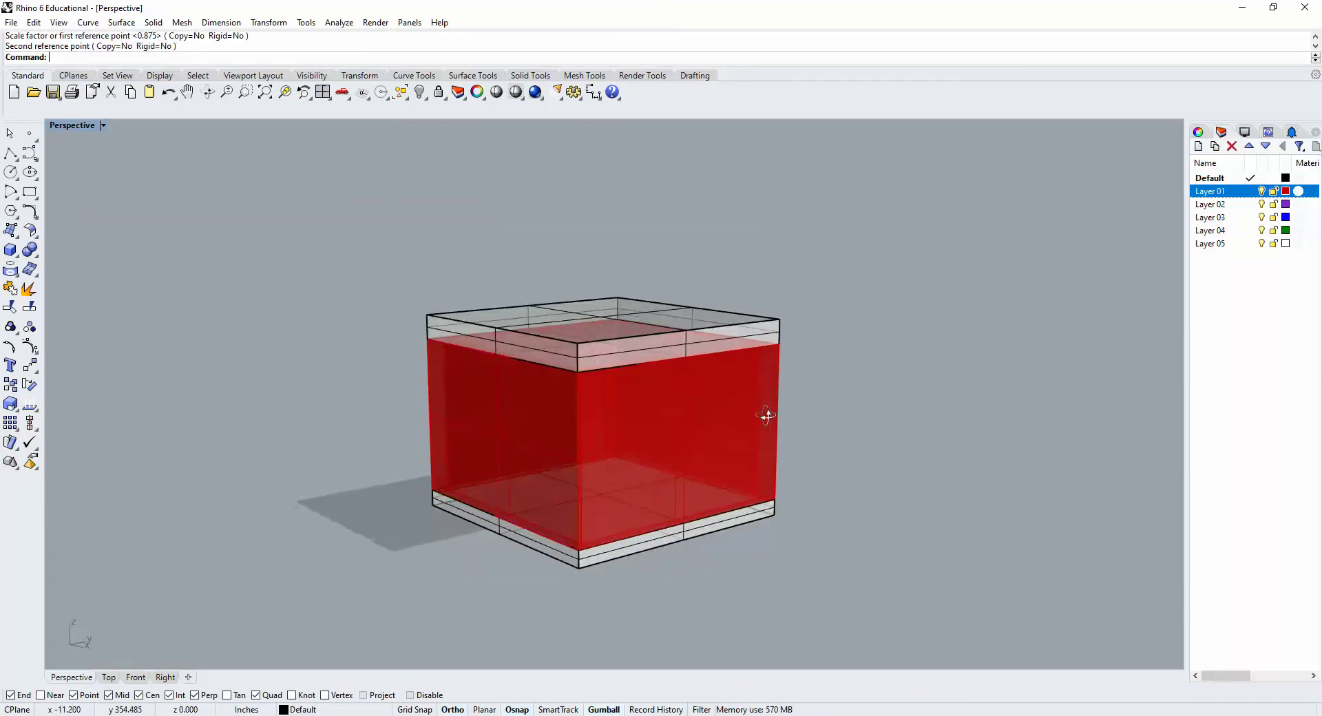
# - Join the walls, roof and floor solids into one solid with BooleanUnion
pyautogui.moveTo(839, 582); pyautogui.dragTo(527, 303)
pyautogui.write('b')
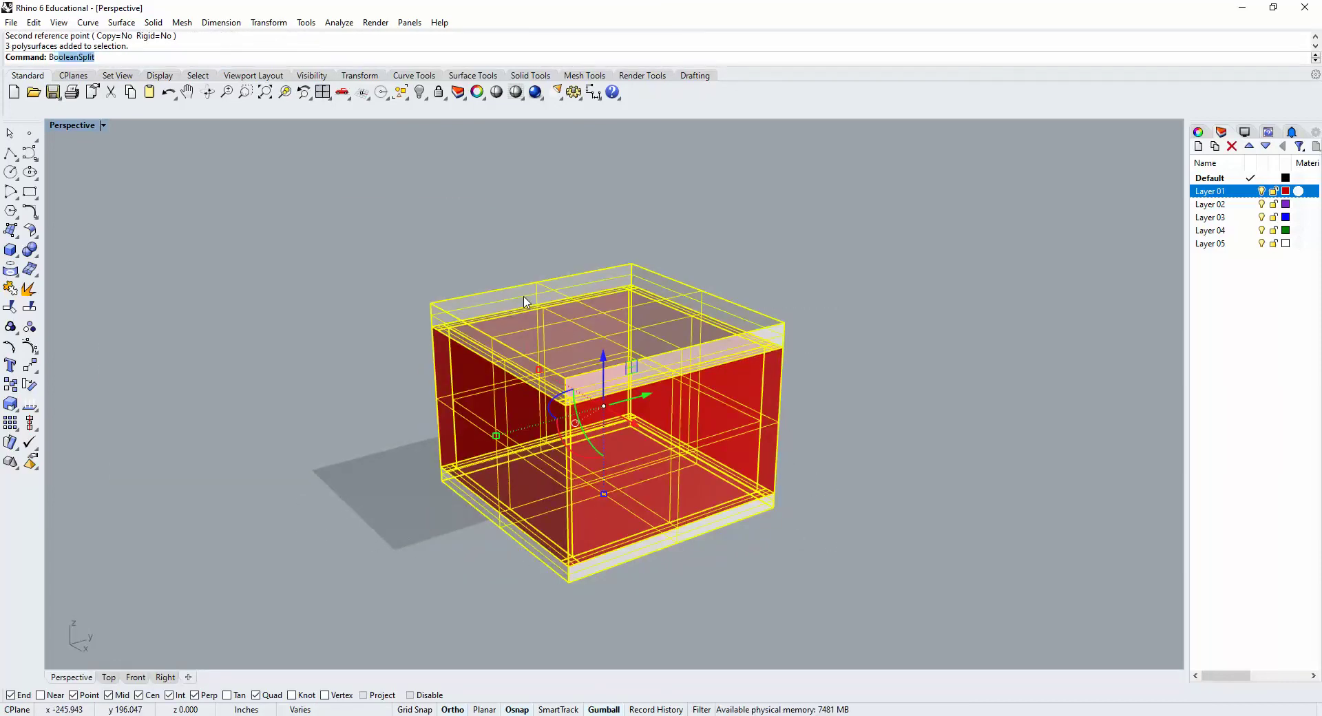
pyautogui.write('ooleu')
pyautogui.press('Return')
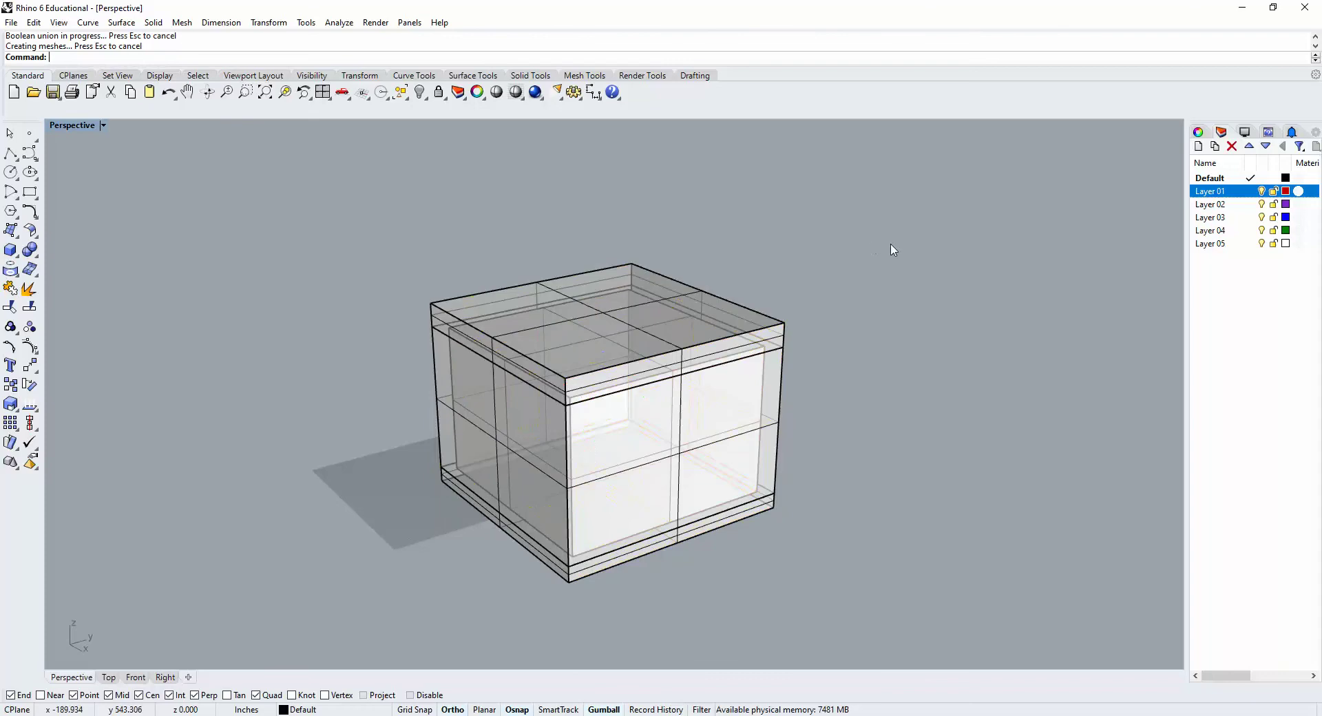
# - Examine the united box from several sides, checking the wall, roof and floor thicknesses and the seams between them
pyautogui.scroll(2, 710, 371)
pyautogui.moveTo(601, 360); pyautogui.dragTo(517, 234, button='right')
pyautogui.scroll(3, 518, 234)
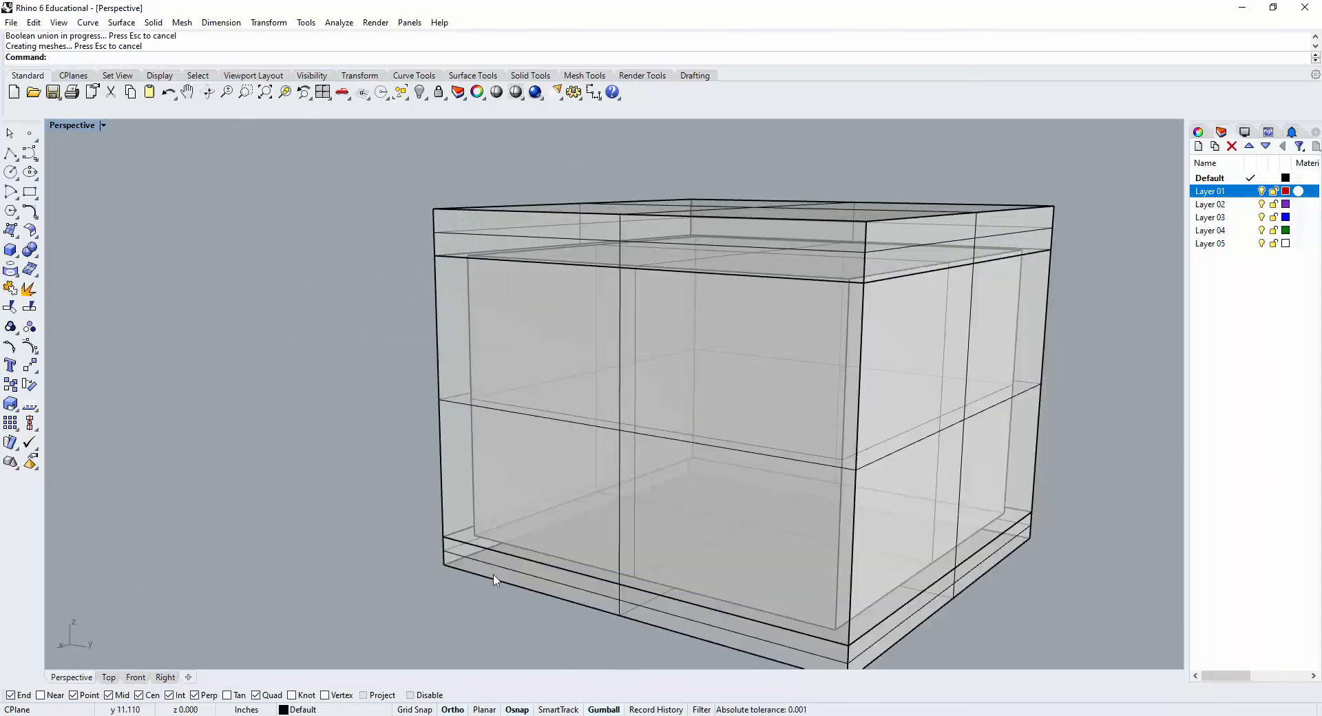
pyautogui.moveTo(476, 386); pyautogui.dragTo(525, 328, button='right')
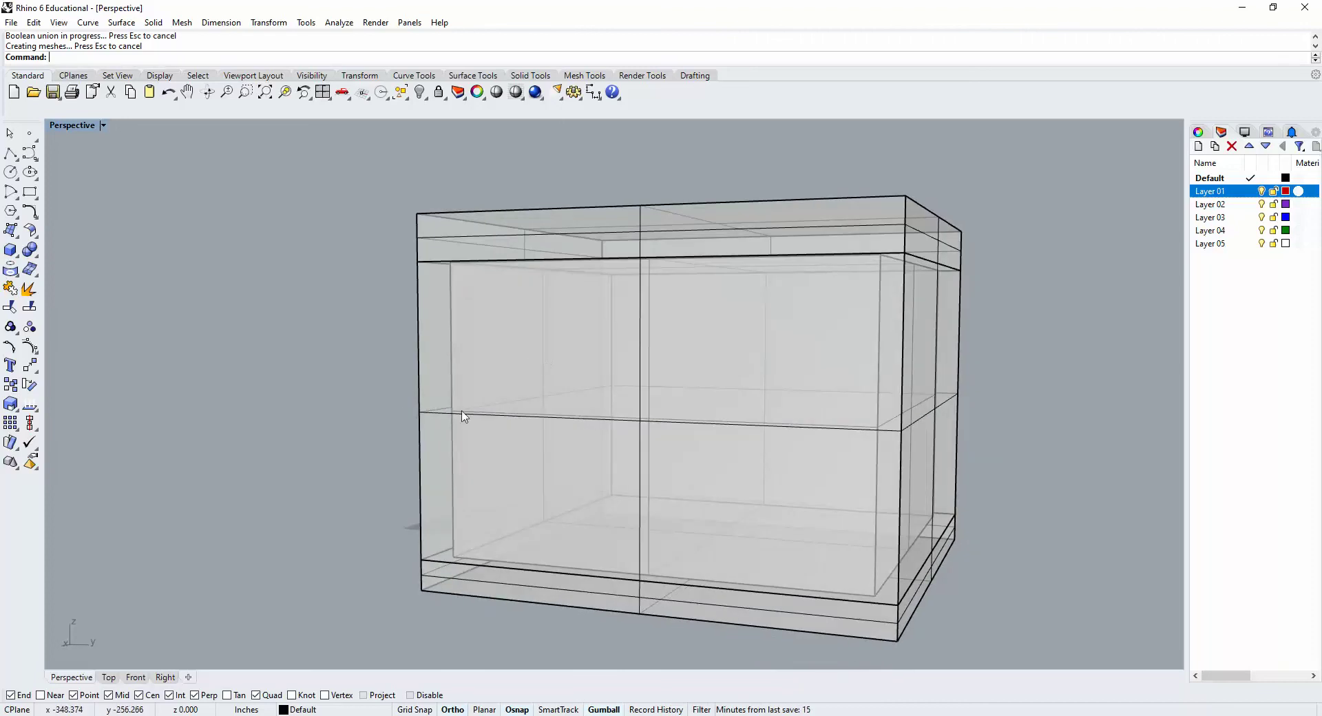
pyautogui.moveTo(463, 416); pyautogui.dragTo(616, 340, button='right')
pyautogui.scroll(-3, 650, 440)
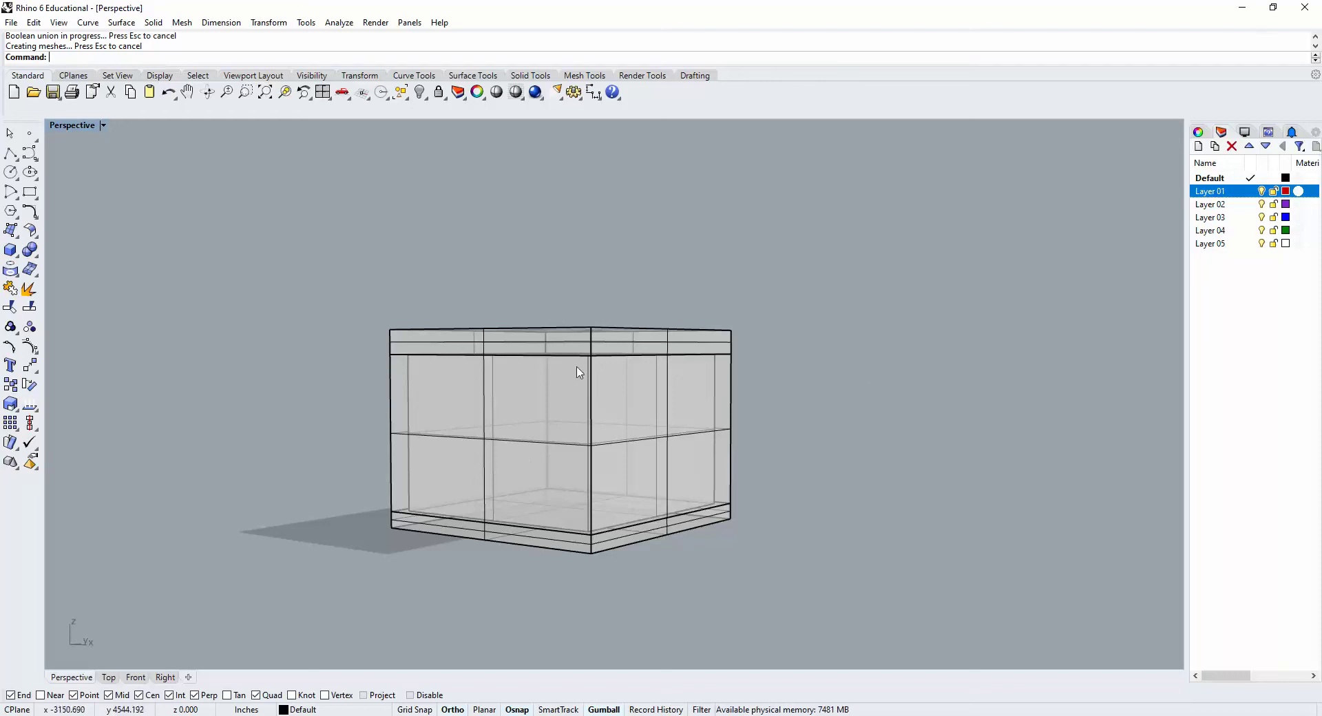
pyautogui.moveTo(754, 413); pyautogui.dragTo(691, 438, button='right')
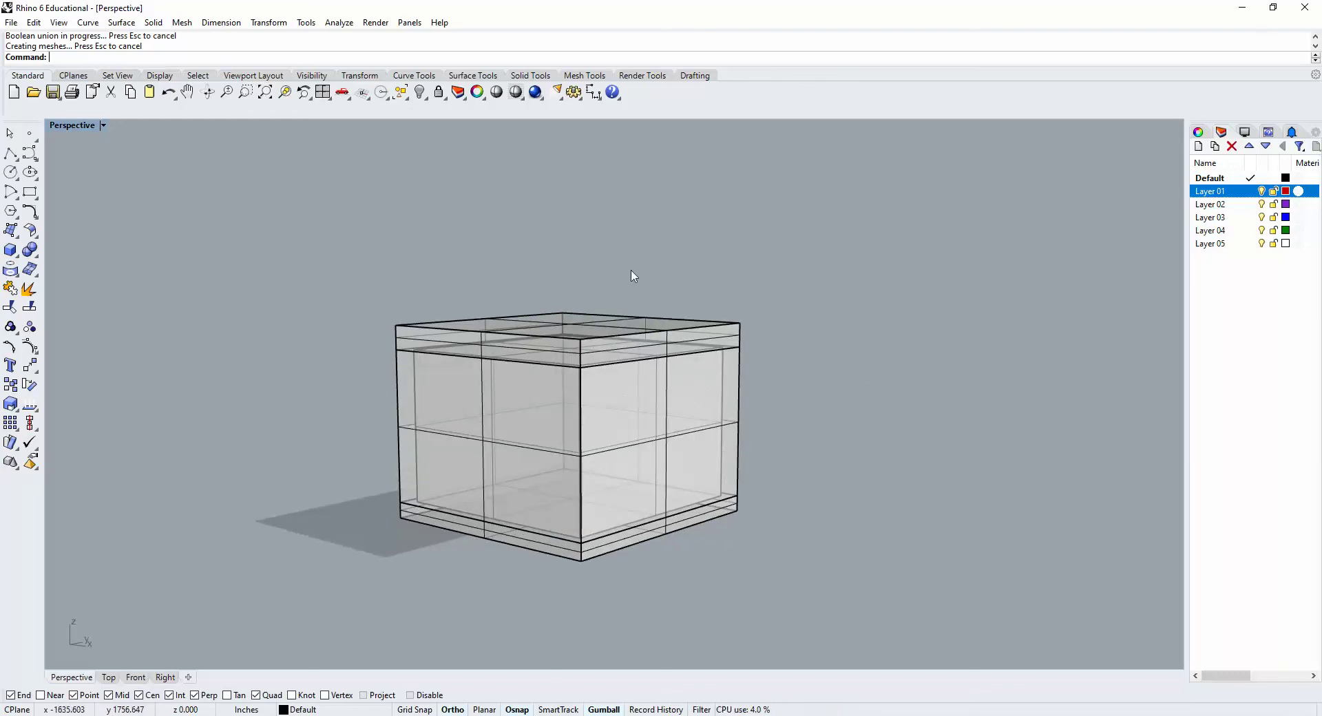